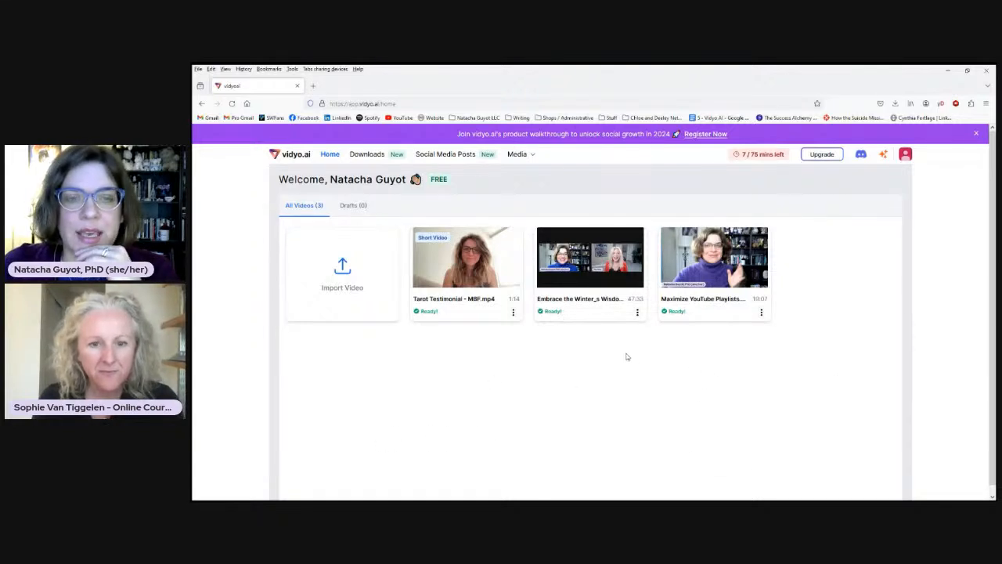
- Open the generated clips of the "Embrace the Winter_s Wisdom" video for review
{"action": "mouse_move", "coordinate": [443, 280]}
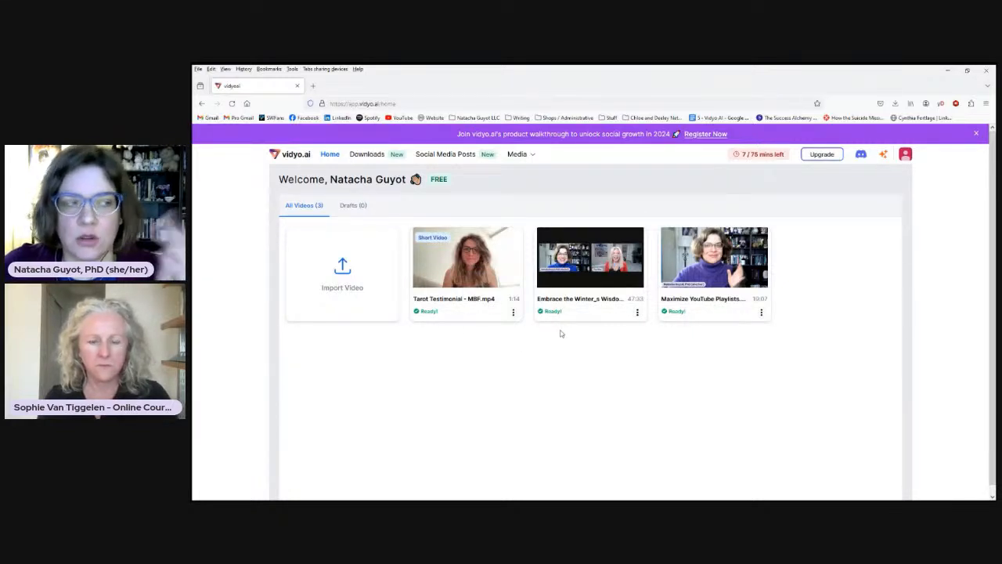
{"action": "mouse_move", "coordinate": [575, 306]}
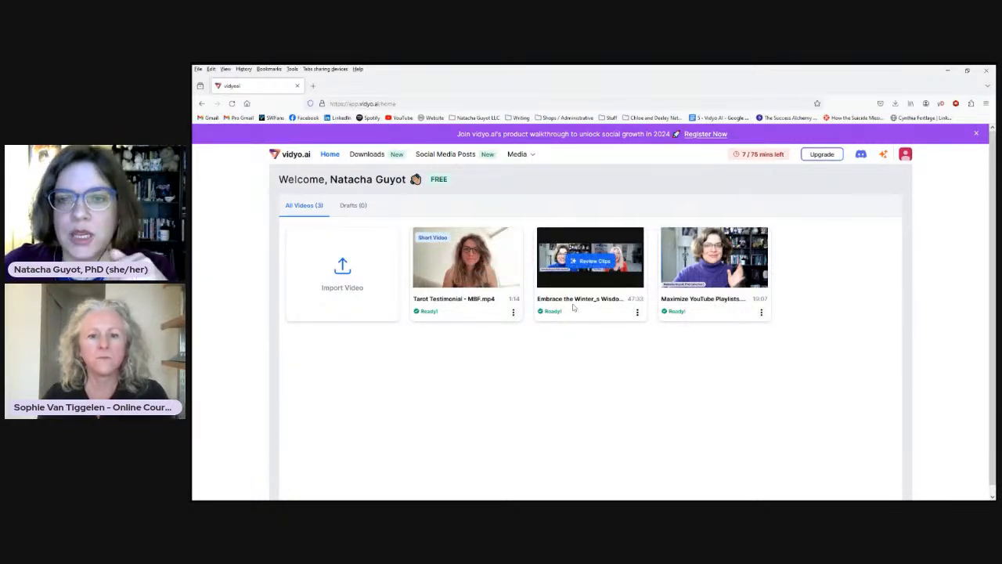
{"action": "left_click", "coordinate": [591, 267]}
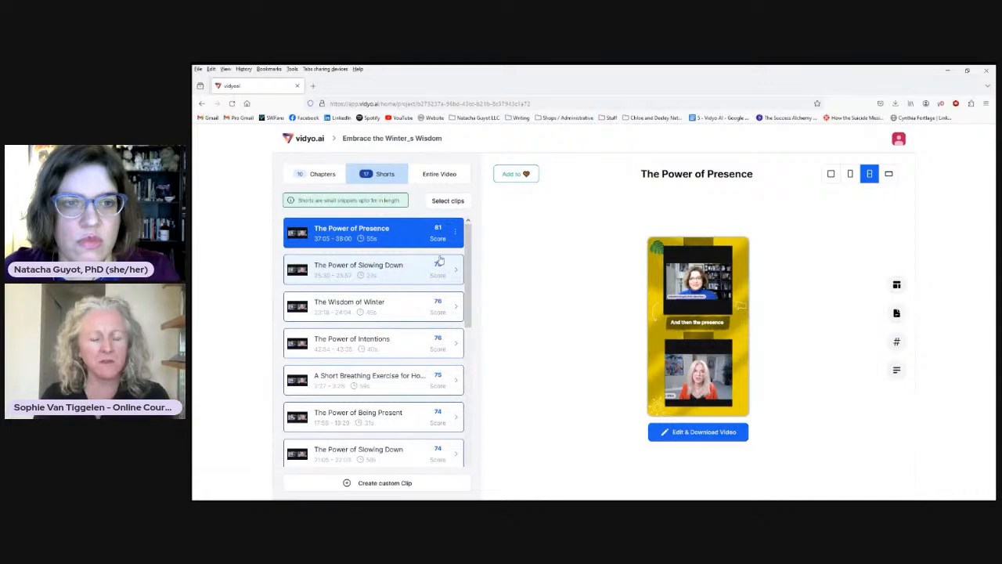
- Look through the full list of suggested shorts, with their titles, lengths and scores
{"action": "scroll", "coordinate": [440, 260], "scroll_direction": "down", "scroll_amount": 5}
{"action": "scroll", "coordinate": [440, 260], "scroll_direction": "up", "scroll_amount": 5}
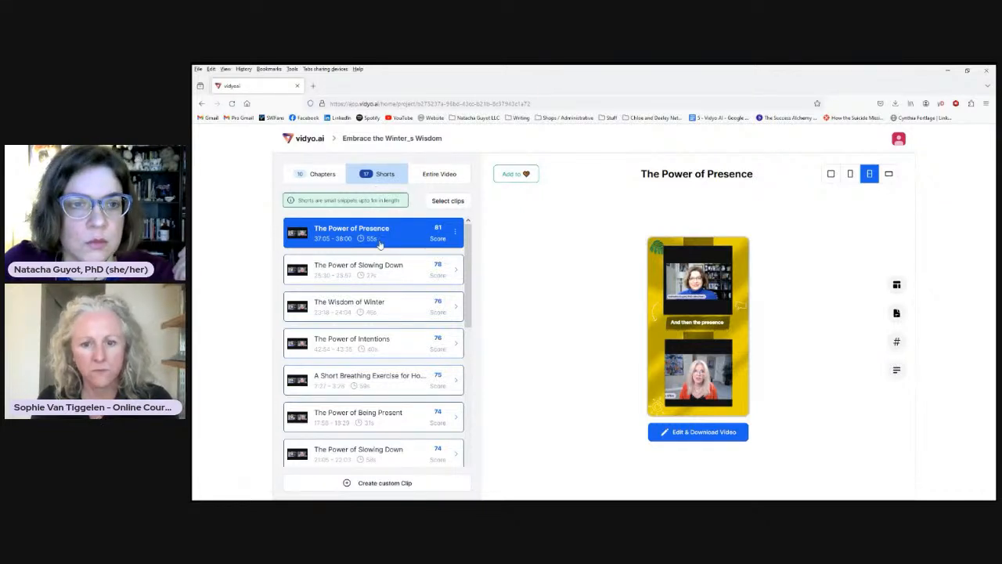
{"action": "scroll", "coordinate": [382, 244], "scroll_direction": "down", "scroll_amount": 5}
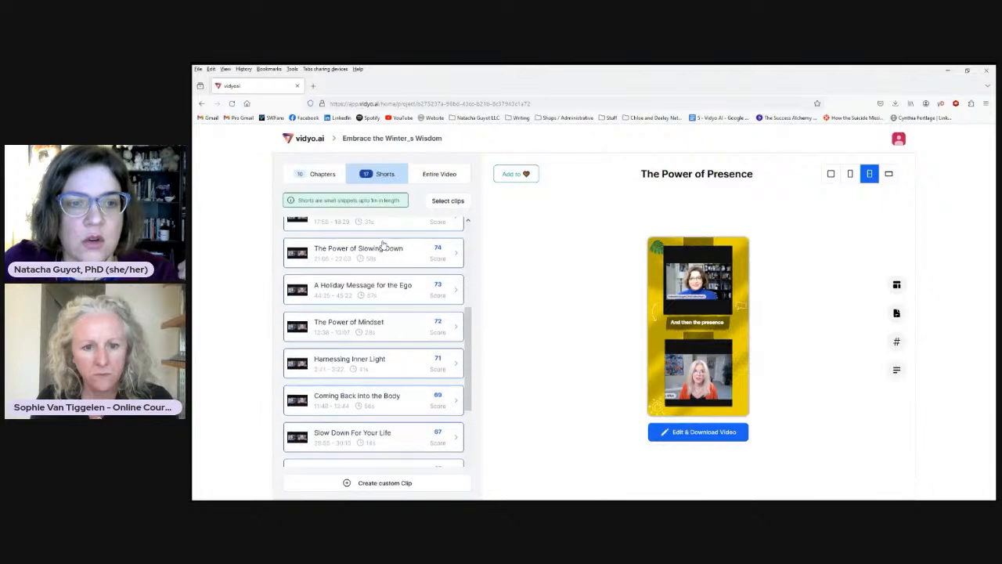
{"action": "scroll", "coordinate": [383, 244], "scroll_direction": "down", "scroll_amount": 2}
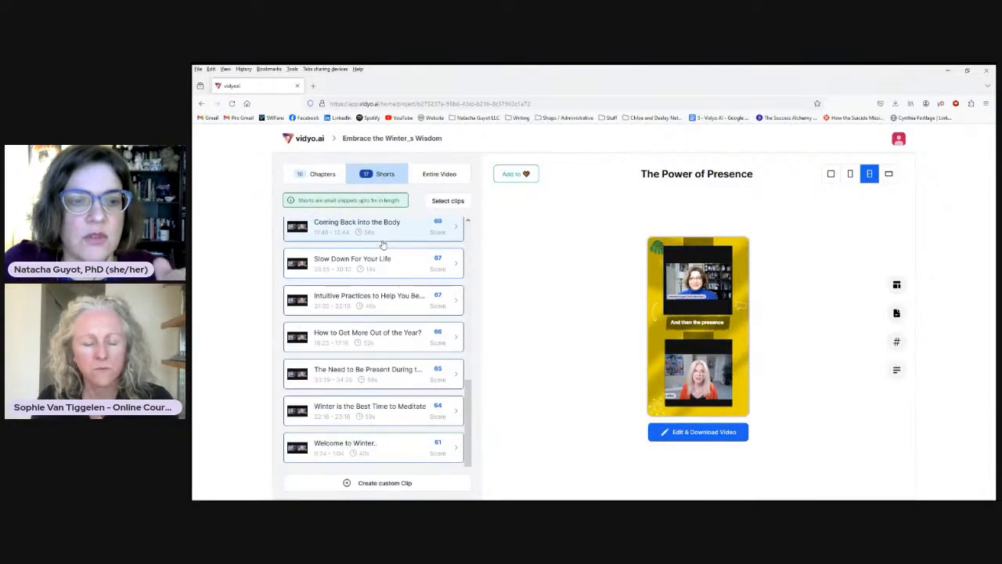
{"action": "scroll", "coordinate": [383, 244], "scroll_direction": "up", "scroll_amount": 7}
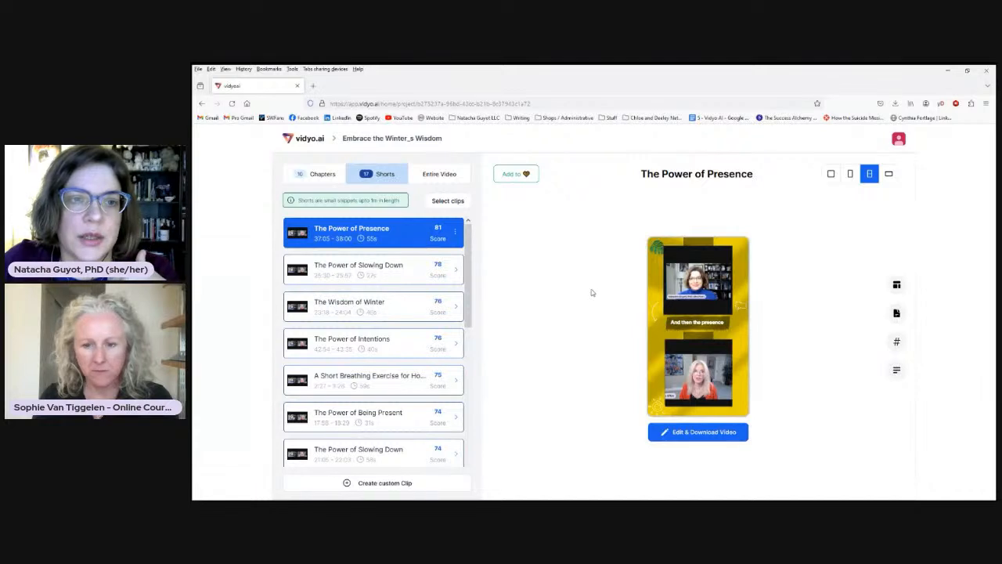
- Open the short "The Power of Presence" for editing and deselect the video frame on the canvas
{"action": "mouse_move", "coordinate": [698, 327]}
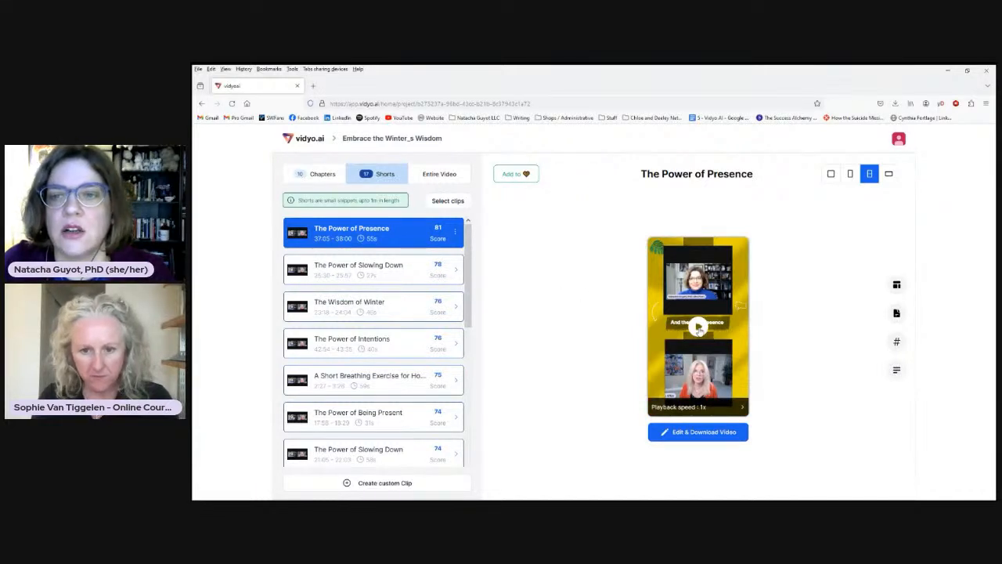
{"action": "left_click", "coordinate": [706, 431]}
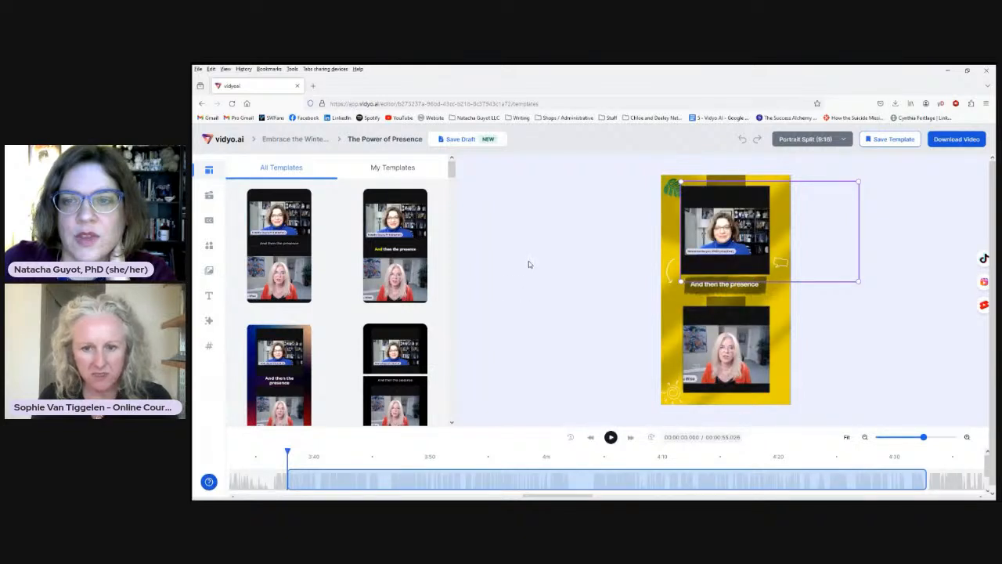
{"action": "left_click", "coordinate": [553, 240]}
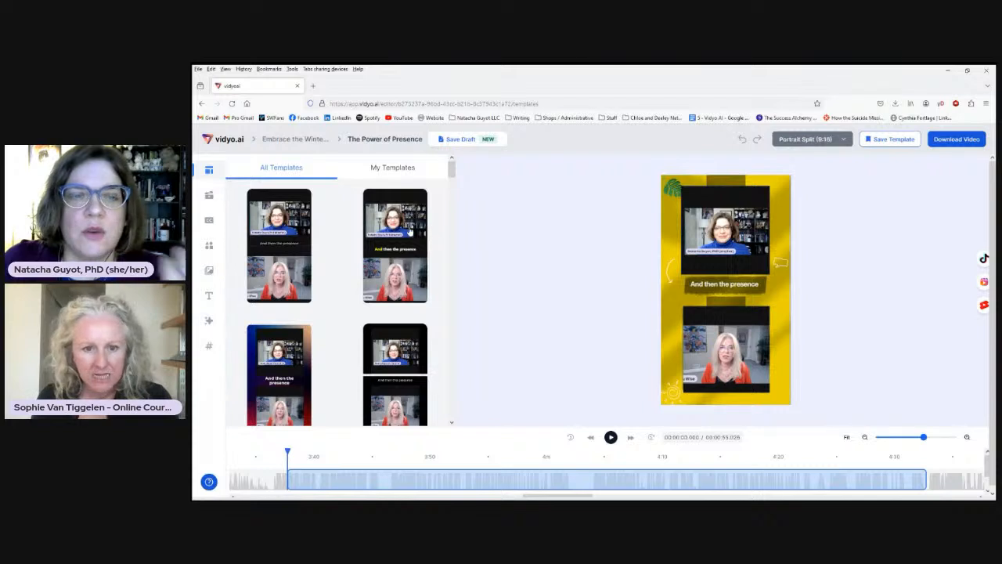
- Try the Portrait (9:16) format for the short, and return it to Portrait Split (9:16)
{"action": "left_click", "coordinate": [845, 144]}
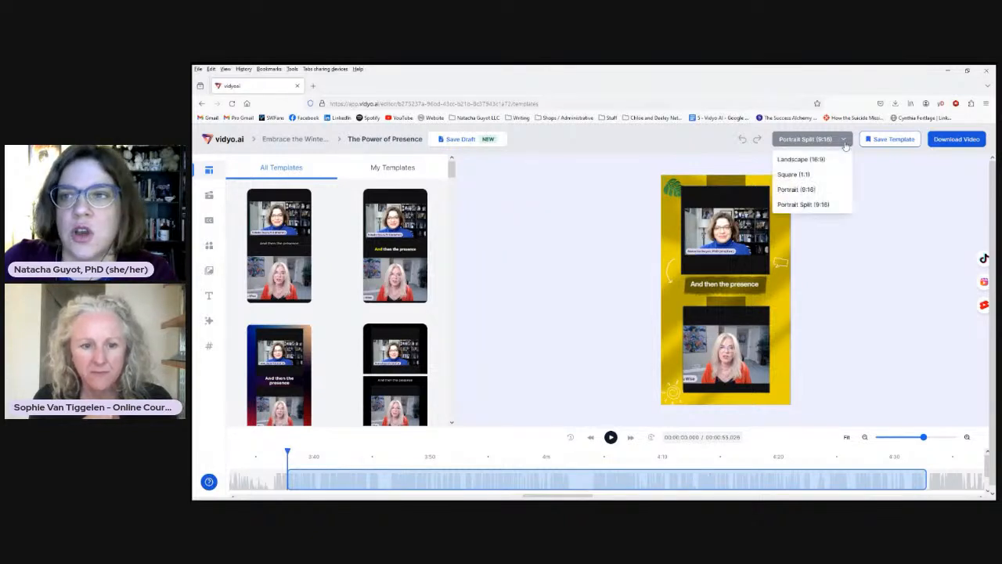
{"action": "left_click", "coordinate": [826, 194]}
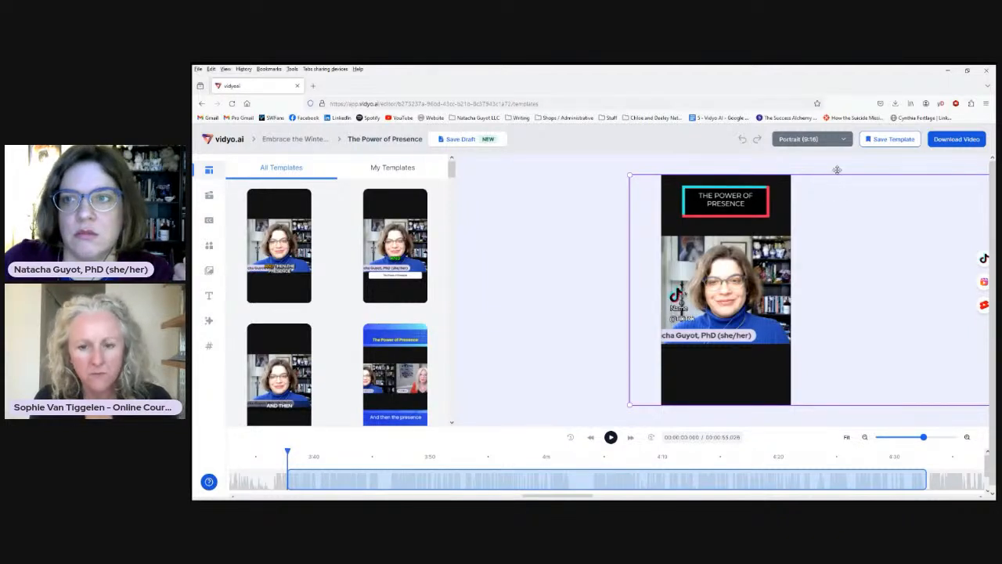
{"action": "left_click", "coordinate": [845, 142]}
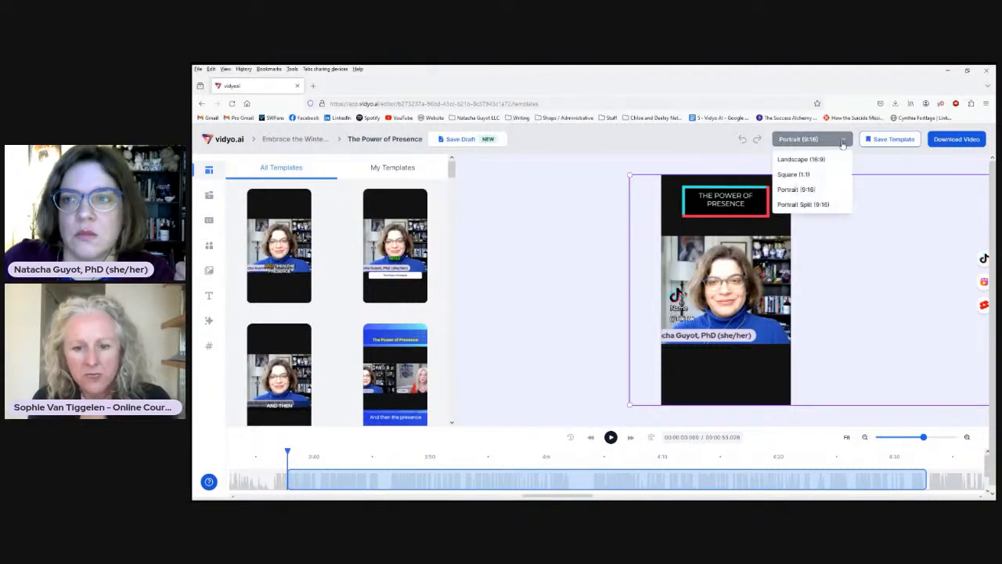
{"action": "left_click", "coordinate": [818, 207]}
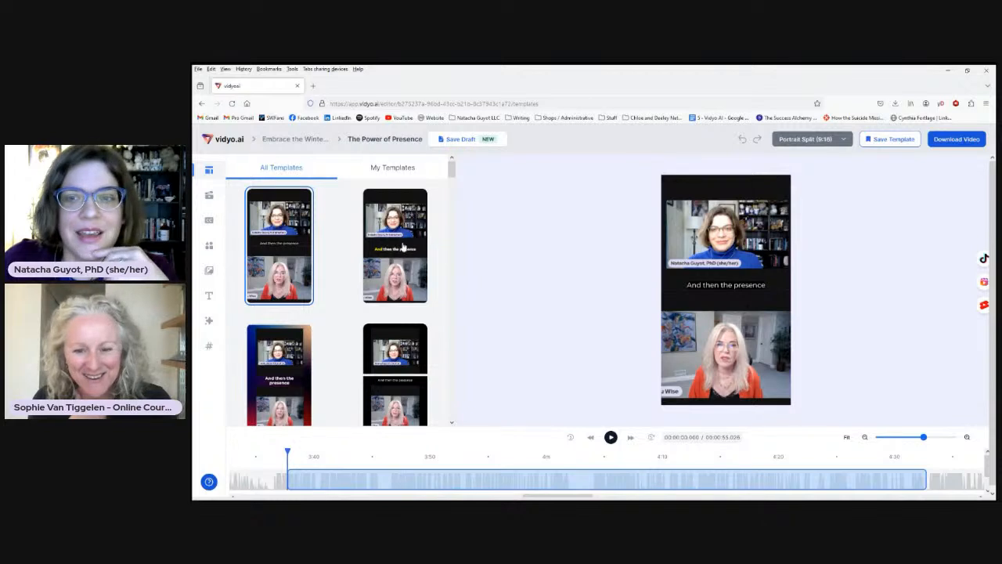
- Try the split template with the blue-to-red gradient background on the short
{"action": "scroll", "coordinate": [403, 248], "scroll_direction": "down", "scroll_amount": 3}
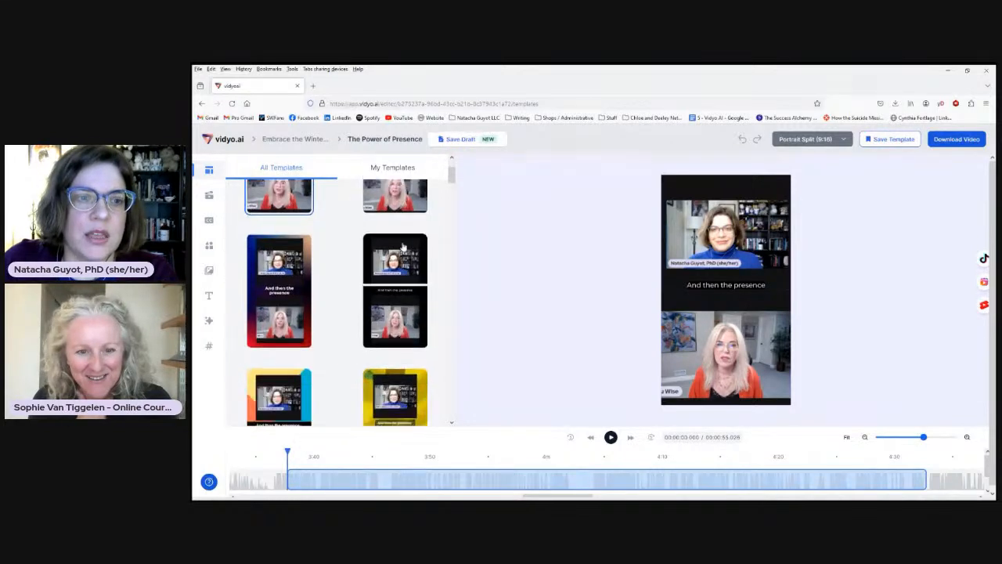
{"action": "left_click", "coordinate": [287, 278]}
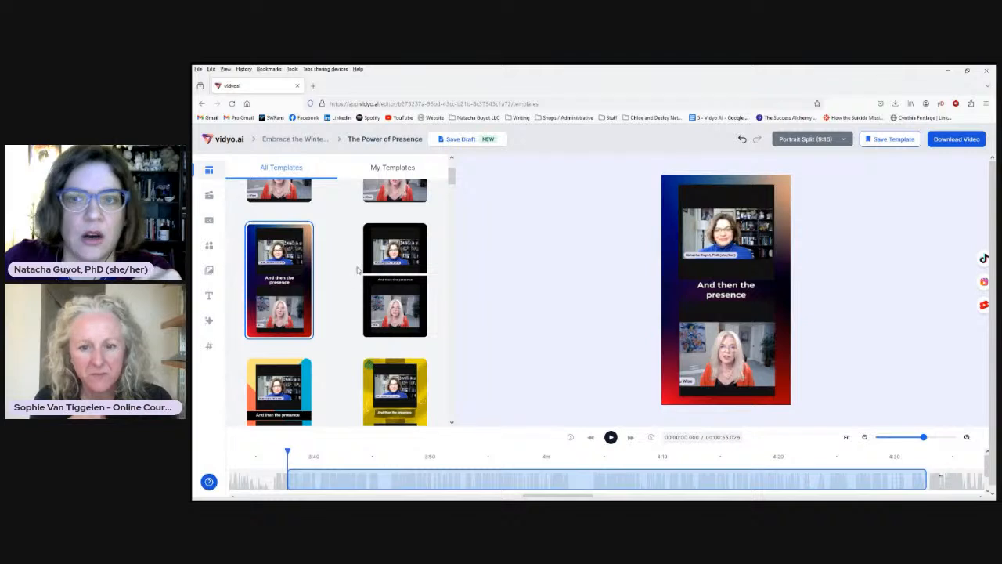
- Browse the available templates and apply the black split template with the thin white divider line
{"action": "scroll", "coordinate": [354, 274], "scroll_direction": "down", "scroll_amount": 1}
{"action": "scroll", "coordinate": [353, 274], "scroll_direction": "down", "scroll_amount": 2}
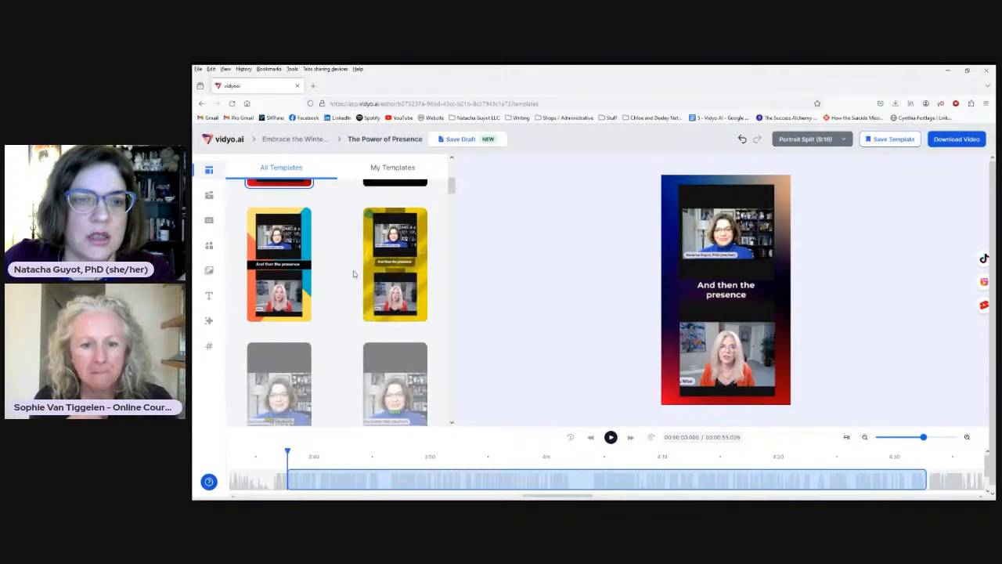
{"action": "scroll", "coordinate": [353, 274], "scroll_direction": "up", "scroll_amount": 3}
{"action": "scroll", "coordinate": [340, 268], "scroll_direction": "up", "scroll_amount": 2}
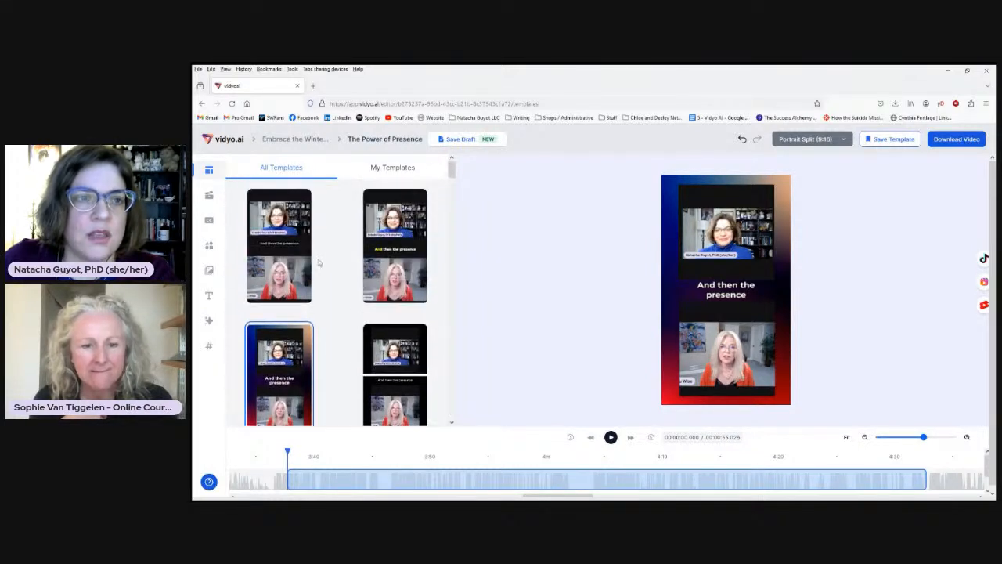
{"action": "scroll", "coordinate": [340, 295], "scroll_direction": "down", "scroll_amount": 5}
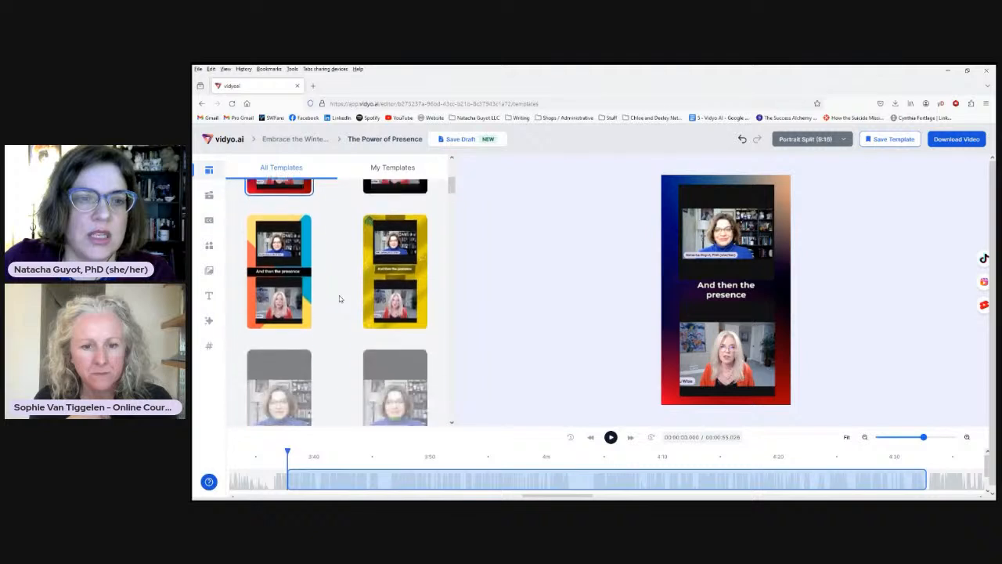
{"action": "scroll", "coordinate": [335, 295], "scroll_direction": "down", "scroll_amount": 3}
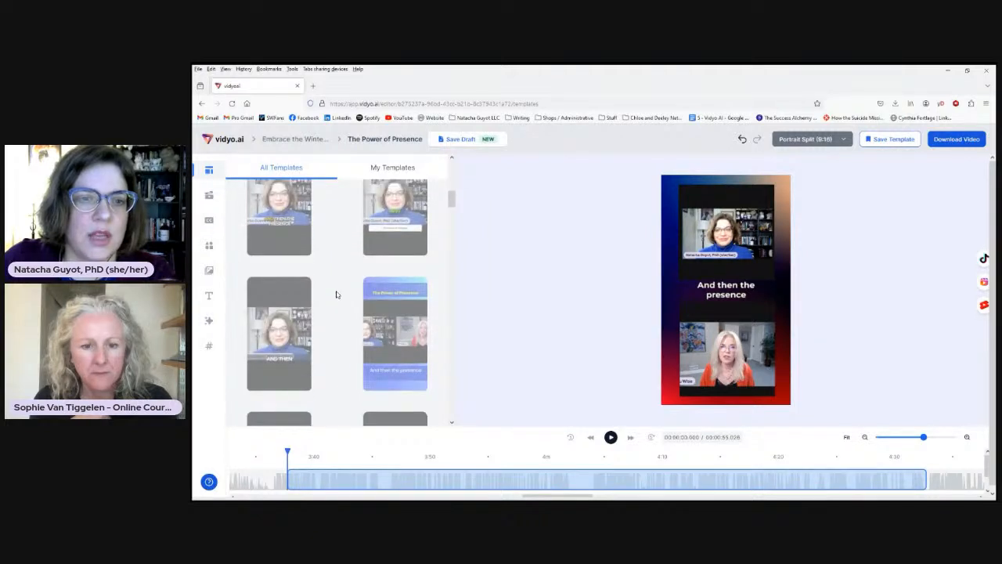
{"action": "scroll", "coordinate": [334, 294], "scroll_direction": "up", "scroll_amount": 7}
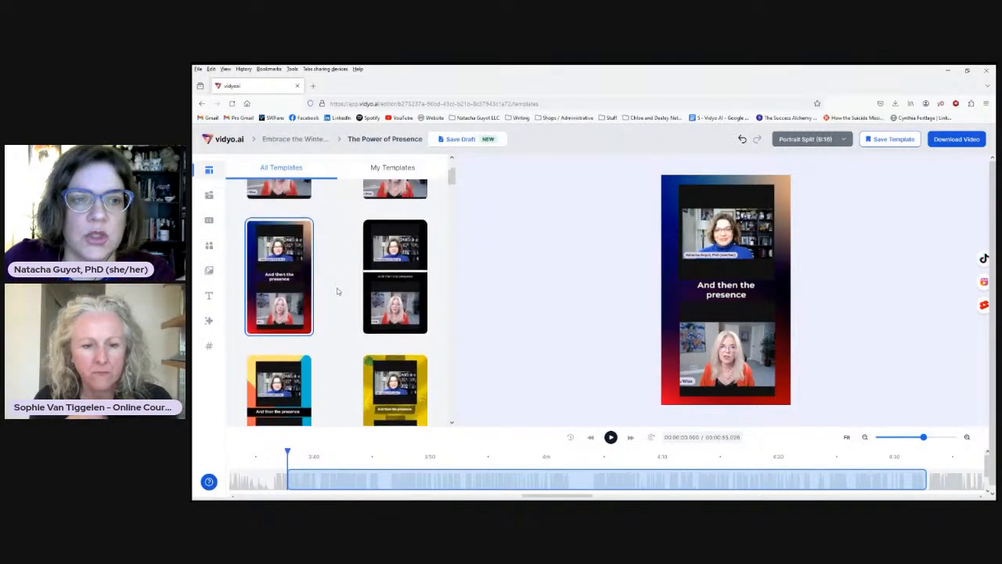
{"action": "left_click", "coordinate": [384, 272]}
{"action": "left_click", "coordinate": [589, 260]}
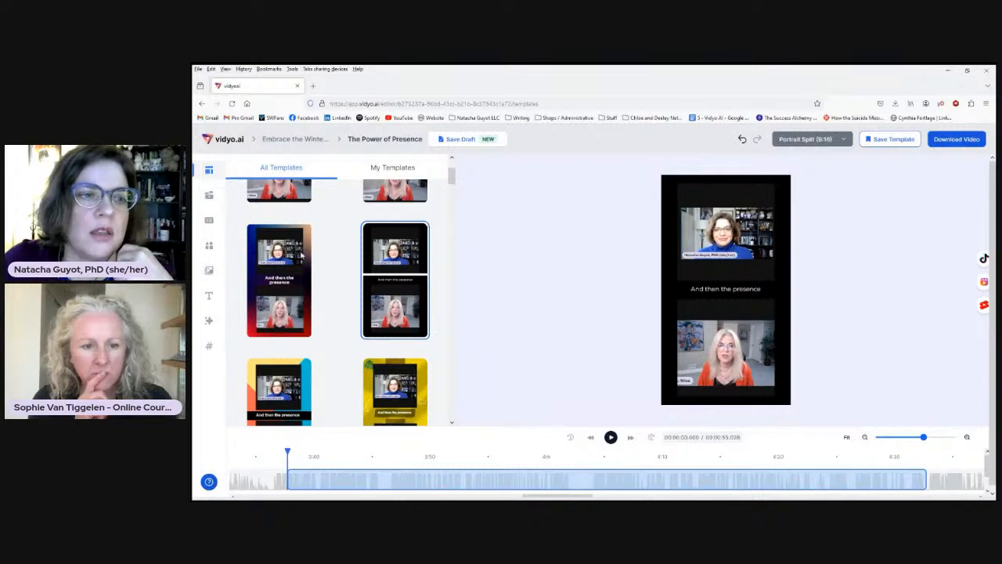
- Set the short's background color to purple (5E17EB), trying coral (FF5757) for comparison, and check the Brand Kit backgrounds
{"action": "left_click", "coordinate": [209, 321]}
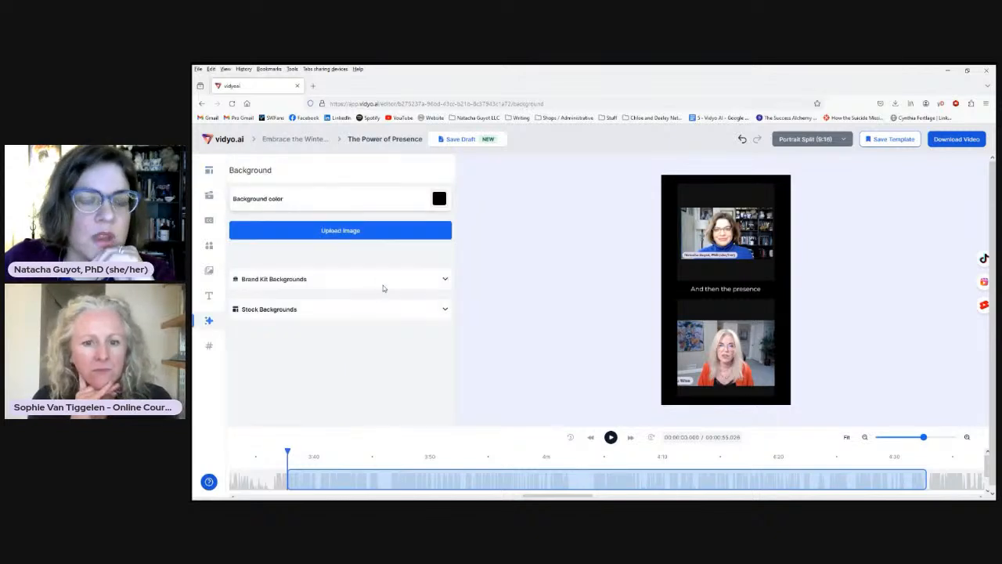
{"action": "left_click", "coordinate": [439, 199]}
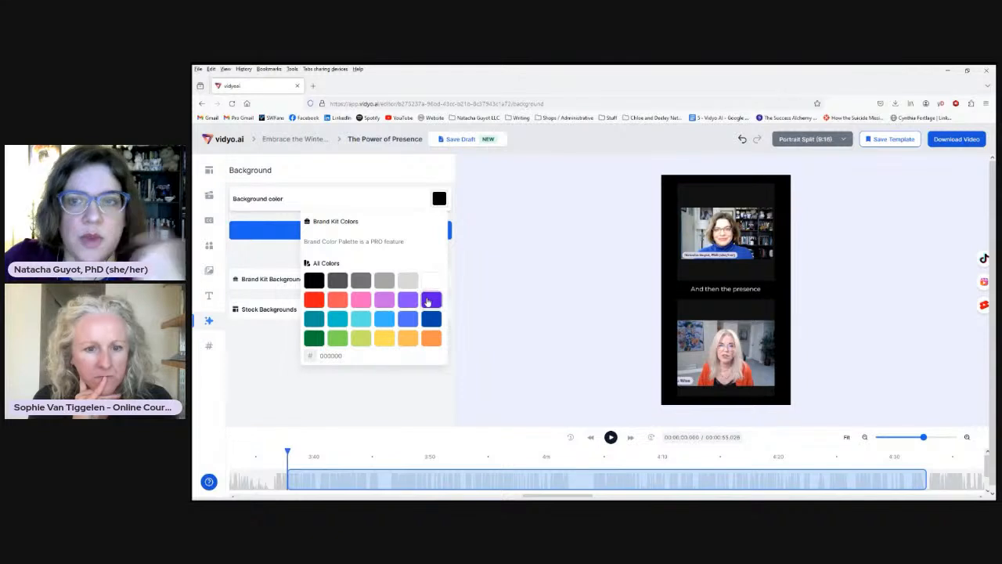
{"action": "left_click", "coordinate": [428, 301]}
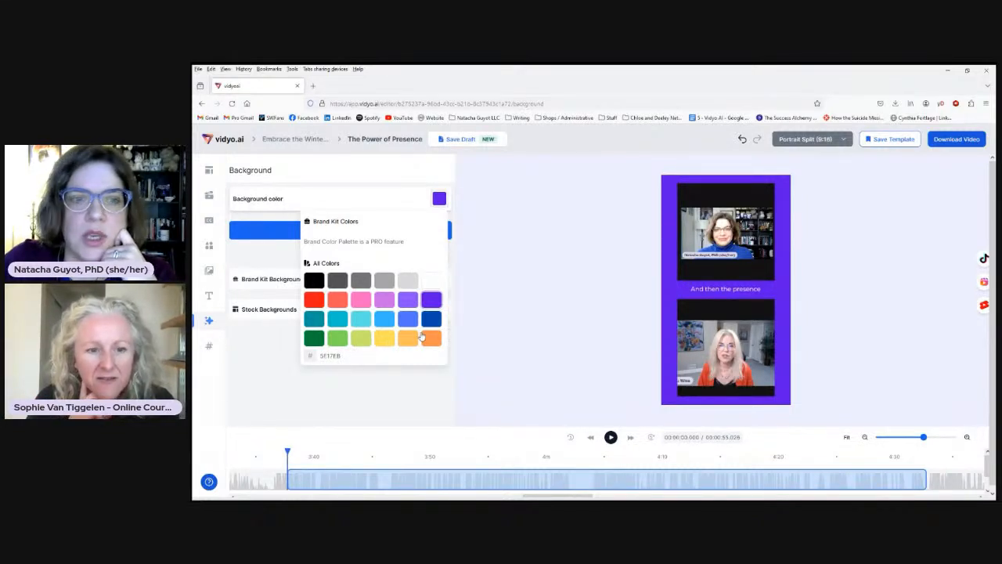
{"action": "left_click", "coordinate": [342, 305]}
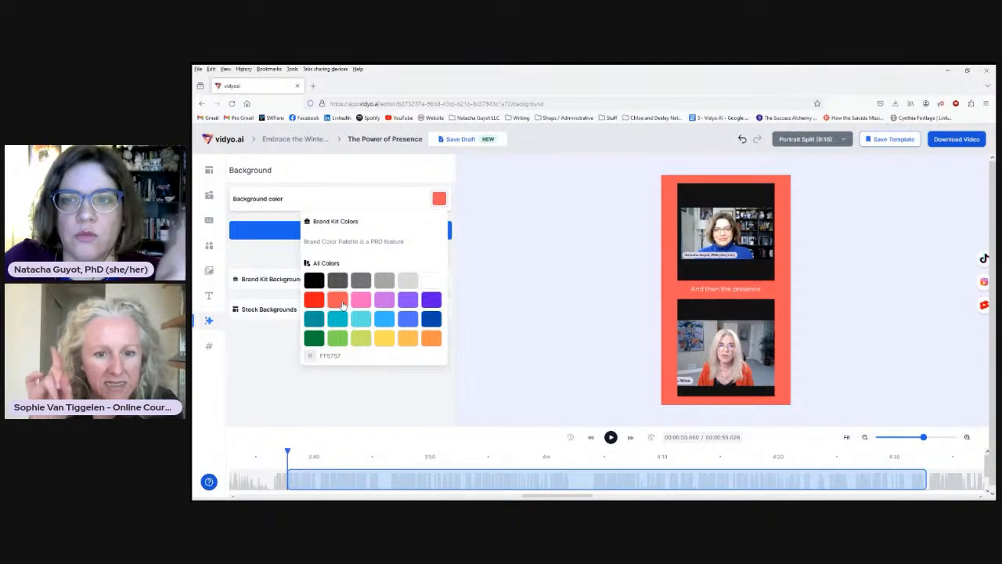
{"action": "left_click", "coordinate": [430, 301]}
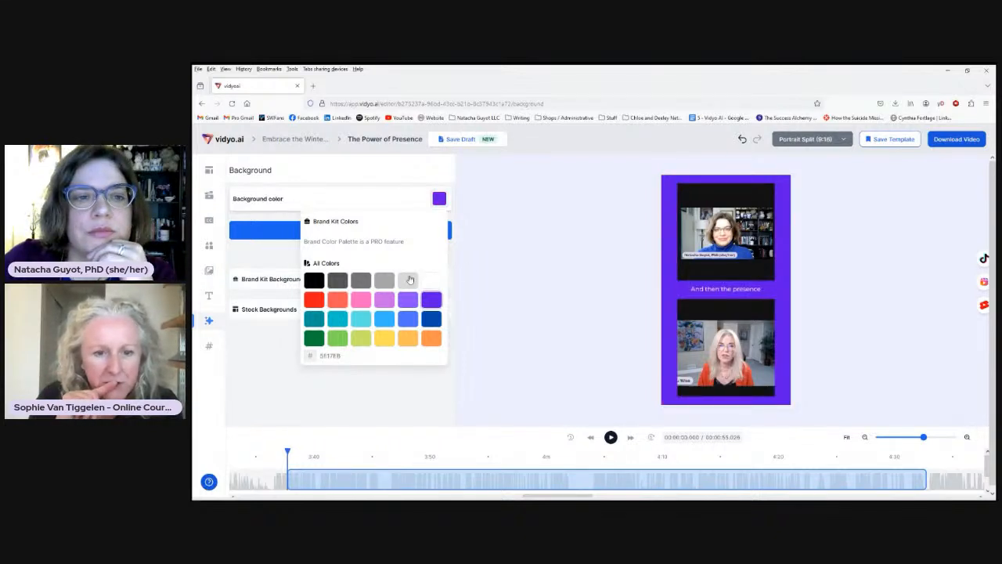
{"action": "left_click", "coordinate": [356, 395]}
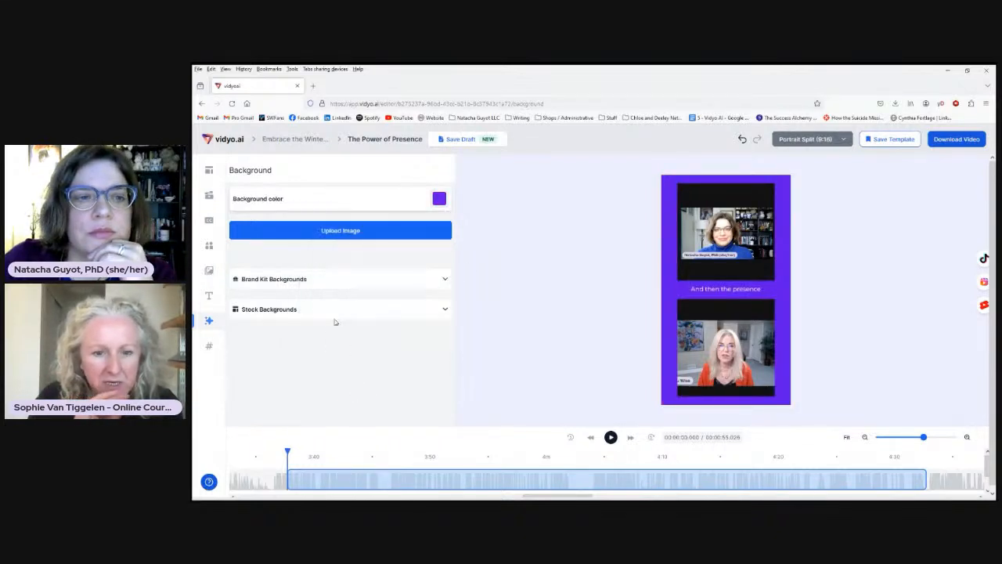
{"action": "left_click", "coordinate": [445, 280]}
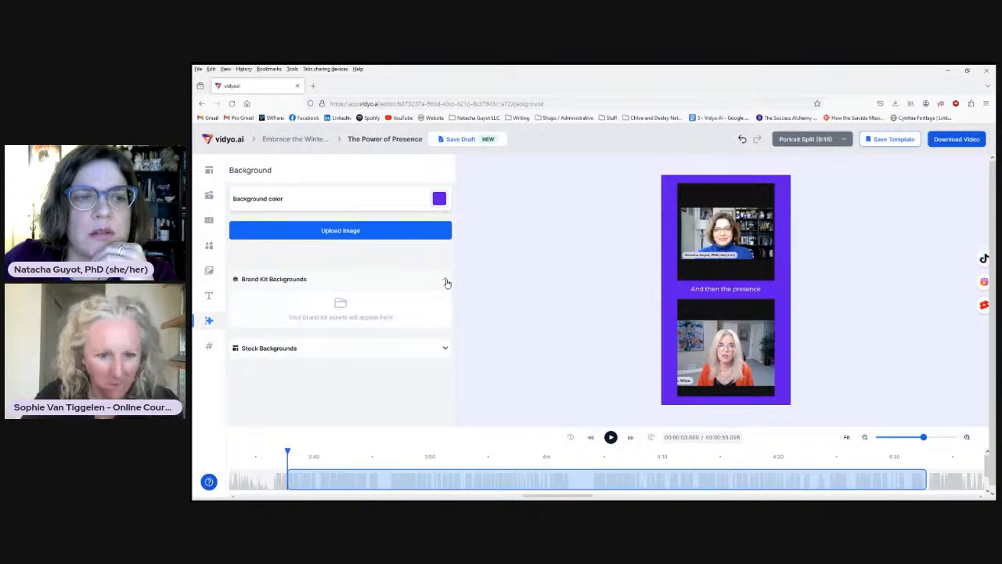
{"action": "left_click", "coordinate": [446, 281]}
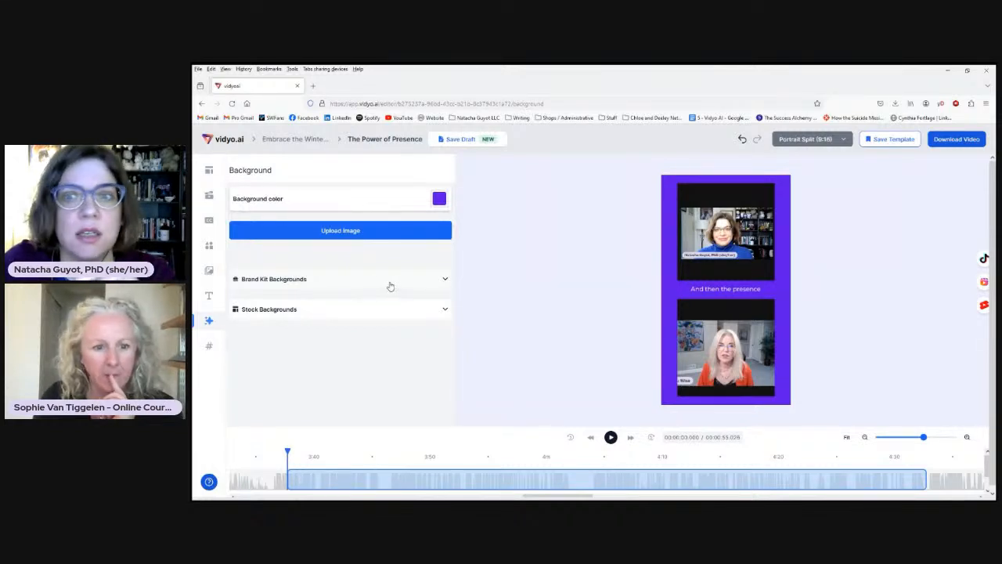
- Apply the subtitle style that highlights the background of spoken words, and preview it at about 10 and 15 seconds
{"action": "left_click", "coordinate": [716, 289]}
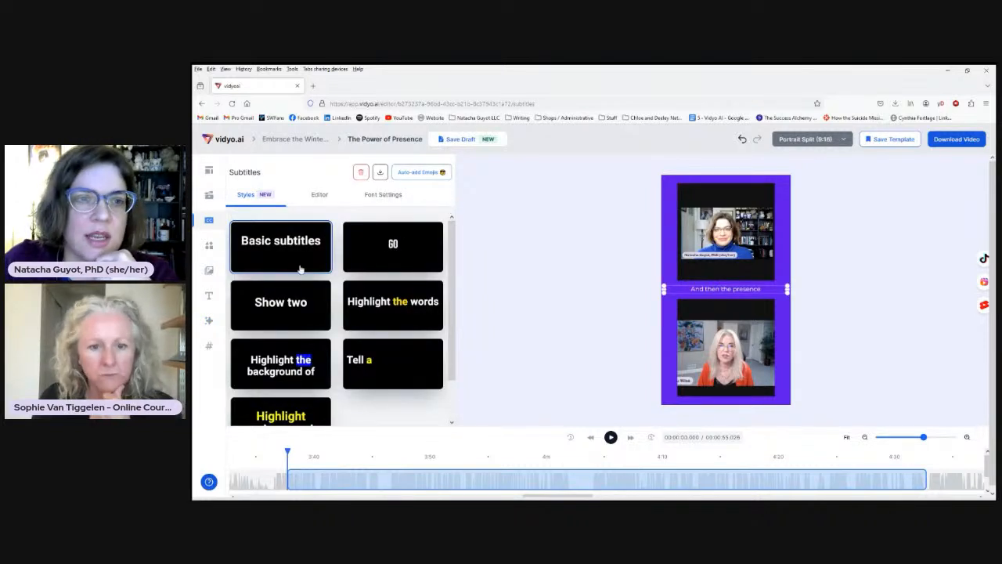
{"action": "left_click", "coordinate": [288, 308]}
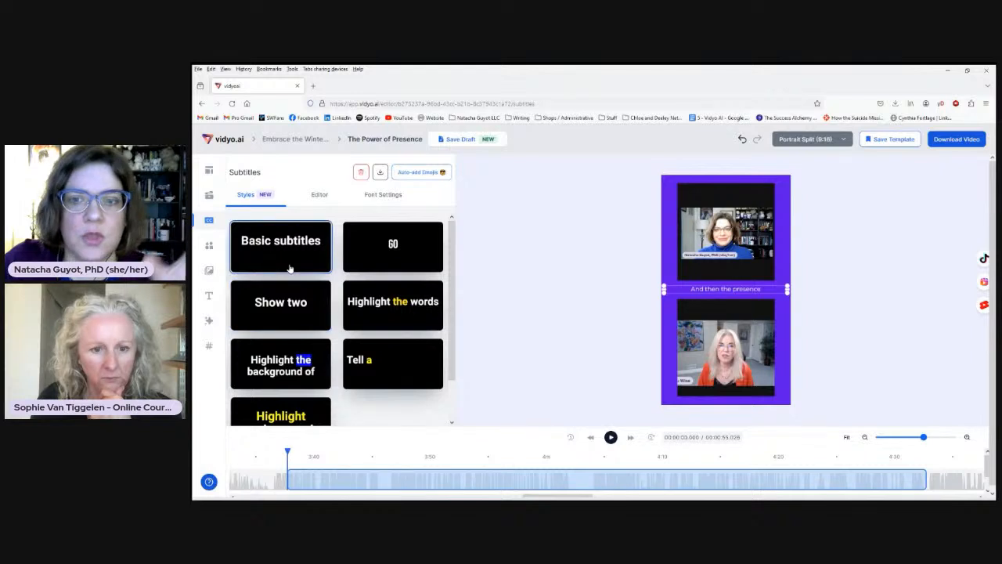
{"action": "left_click", "coordinate": [285, 365]}
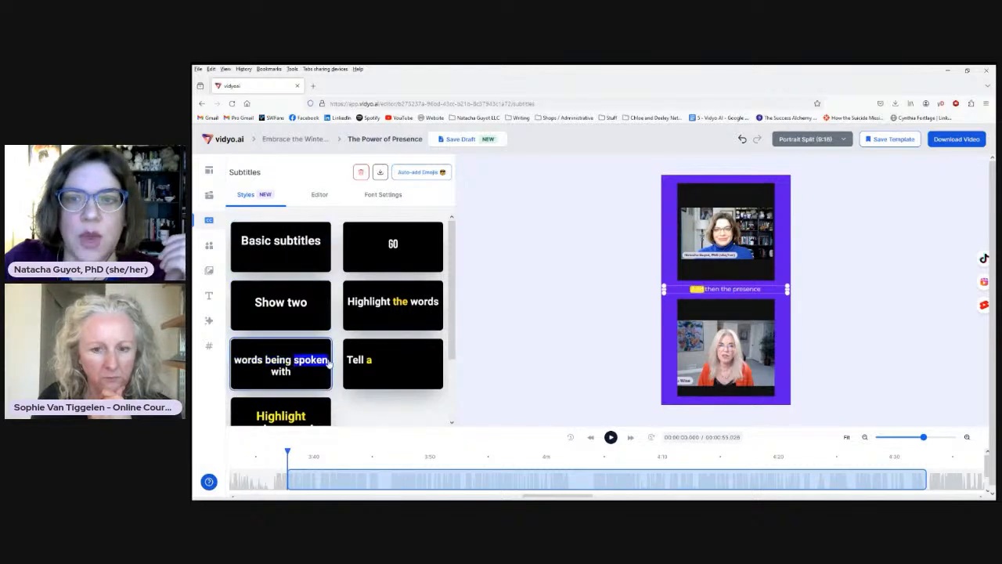
{"action": "left_click", "coordinate": [405, 476]}
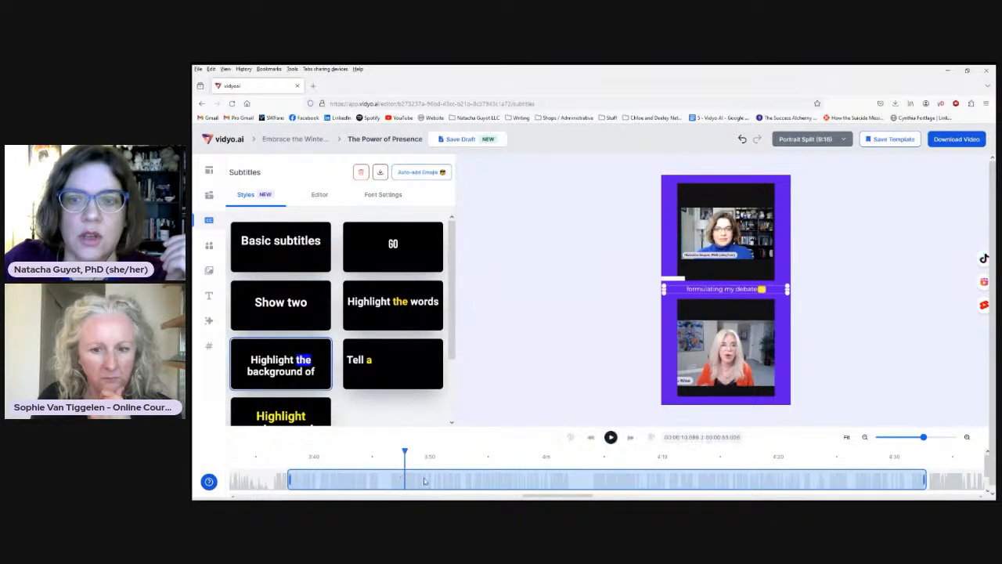
{"action": "left_click", "coordinate": [462, 476]}
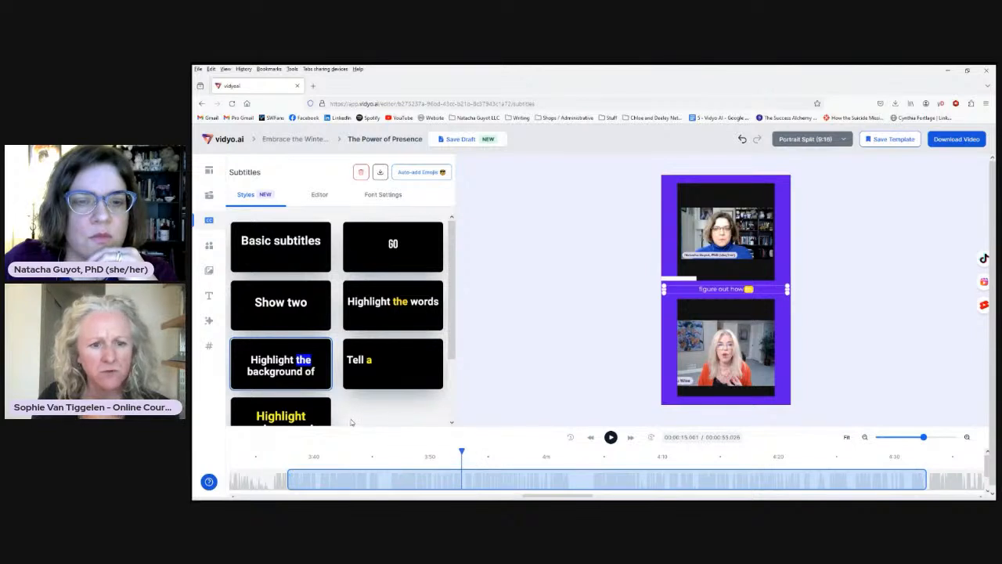
- Compare the two-word and highlighted-word subtitle styles on the short, and apply the one that shows two words
{"action": "left_click", "coordinate": [297, 312]}
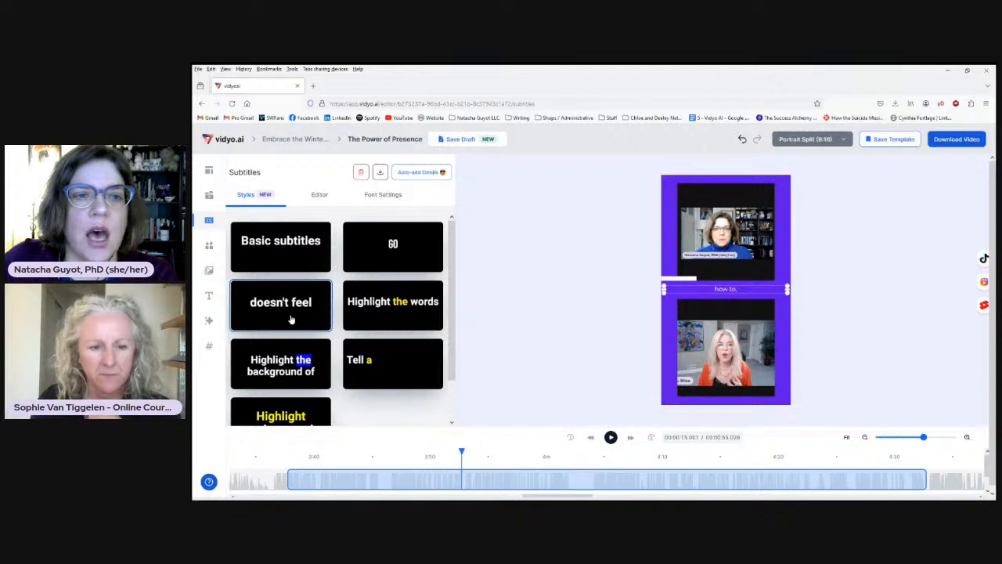
{"action": "left_click", "coordinate": [389, 312]}
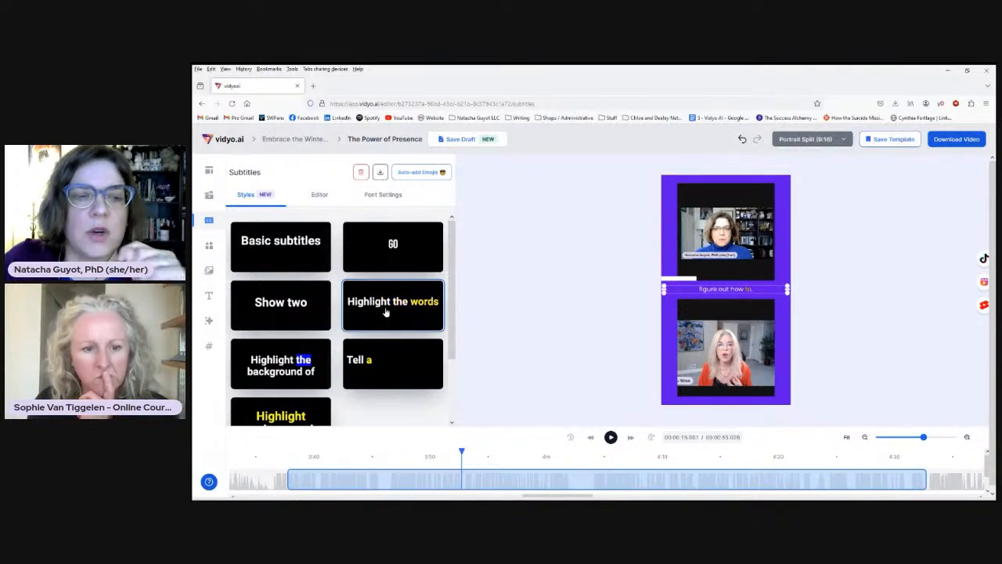
{"action": "left_click", "coordinate": [298, 304]}
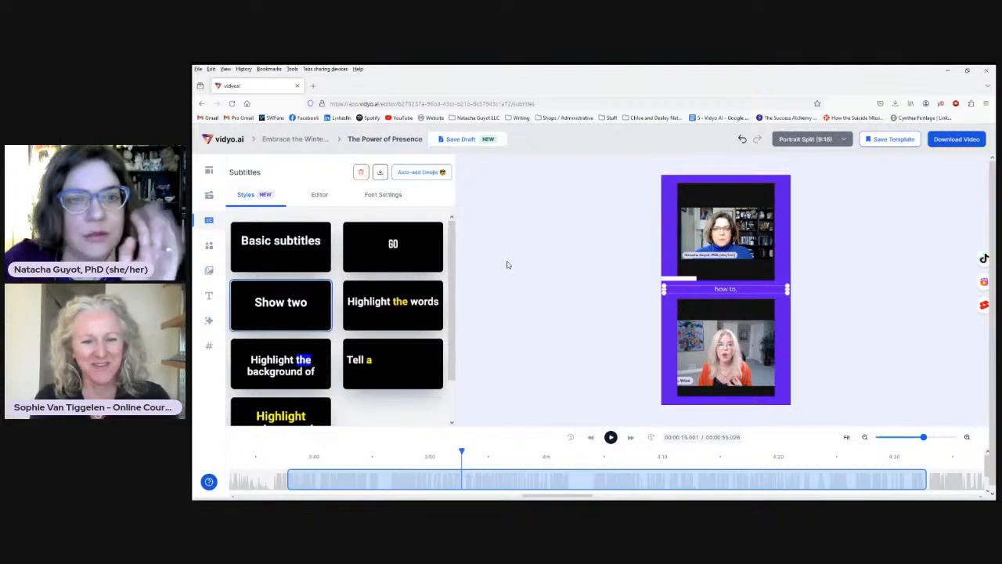
- Review the short's timed subtitle lines in the subtitle editor, from about 13 to 44 seconds
{"action": "left_click", "coordinate": [318, 195]}
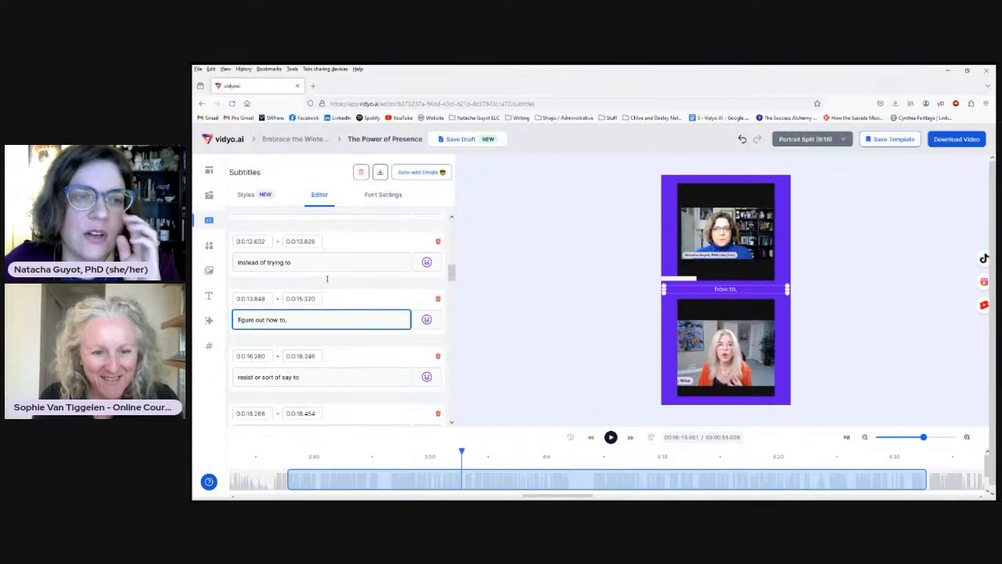
{"action": "scroll", "coordinate": [325, 311], "scroll_direction": "down", "scroll_amount": 1}
{"action": "scroll", "coordinate": [325, 313], "scroll_direction": "down", "scroll_amount": 1}
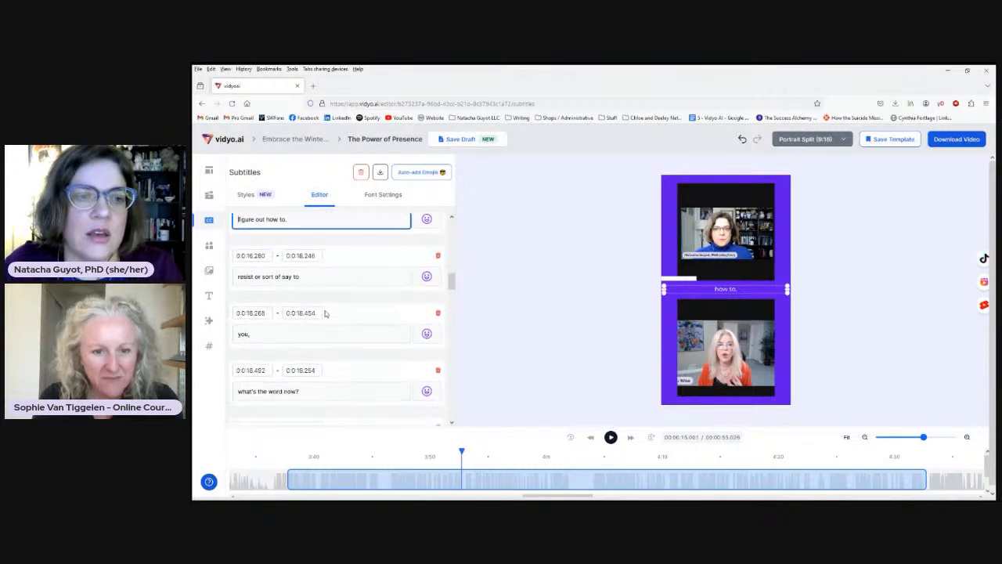
{"action": "scroll", "coordinate": [325, 313], "scroll_direction": "down", "scroll_amount": 4}
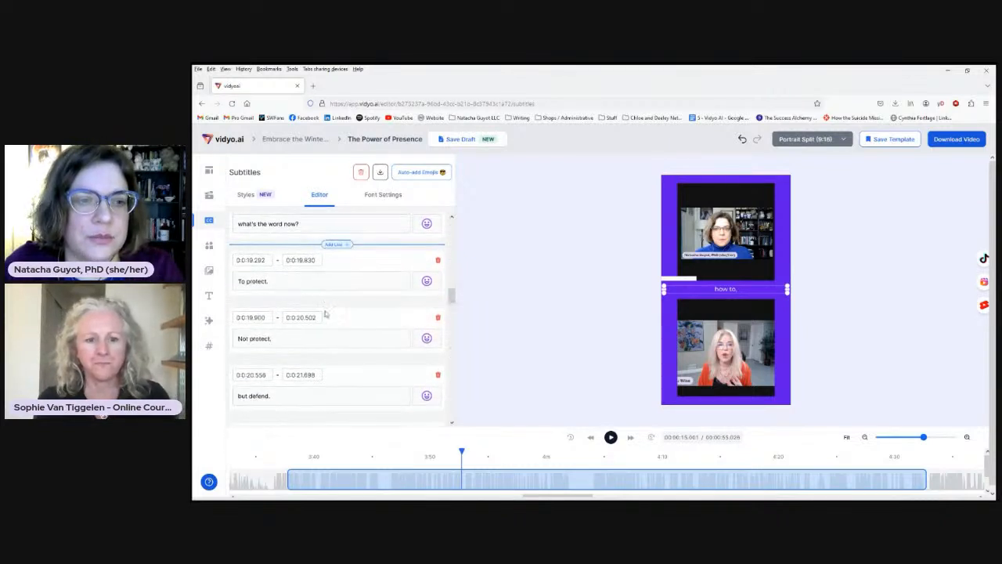
{"action": "scroll", "coordinate": [325, 311], "scroll_direction": "down", "scroll_amount": 4}
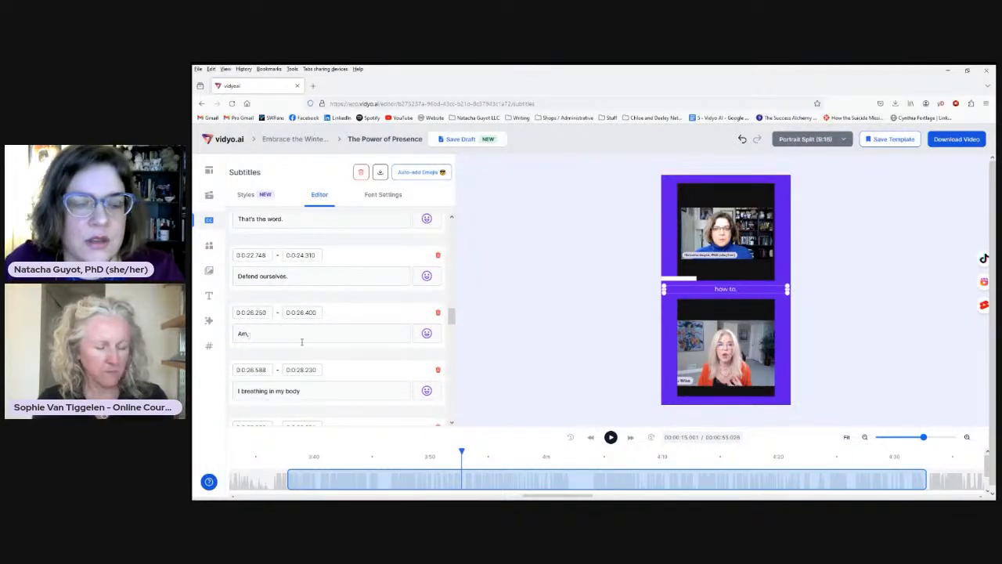
{"action": "scroll", "coordinate": [301, 342], "scroll_direction": "down", "scroll_amount": 2}
{"action": "scroll", "coordinate": [317, 347], "scroll_direction": "down", "scroll_amount": 5}
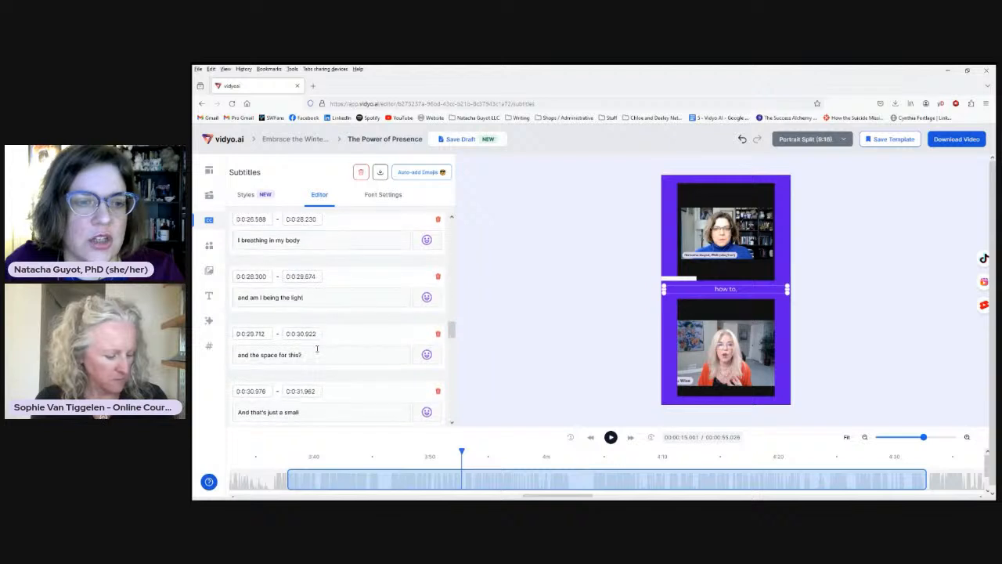
{"action": "scroll", "coordinate": [317, 352], "scroll_direction": "down", "scroll_amount": 1}
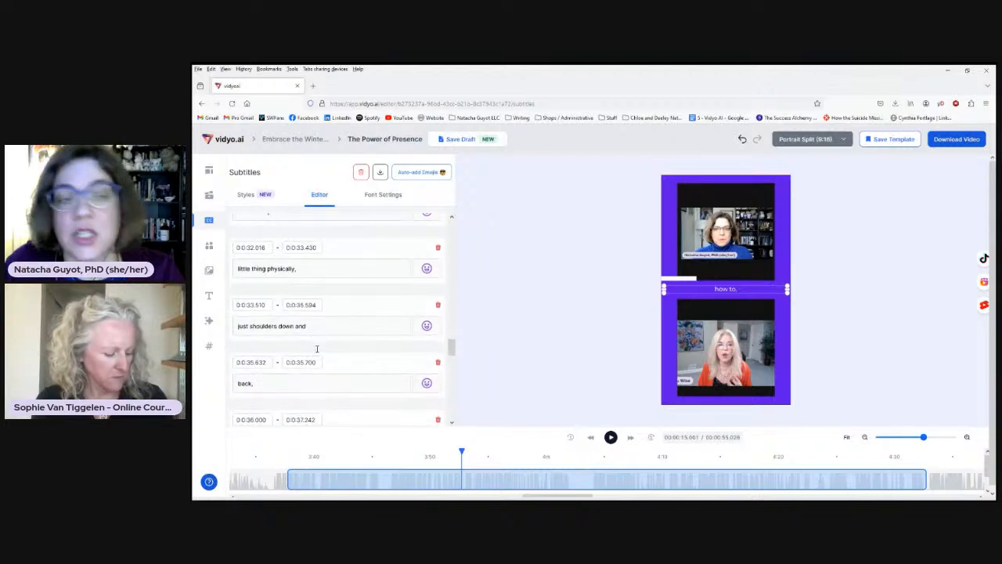
{"action": "scroll", "coordinate": [316, 348], "scroll_direction": "down", "scroll_amount": 5}
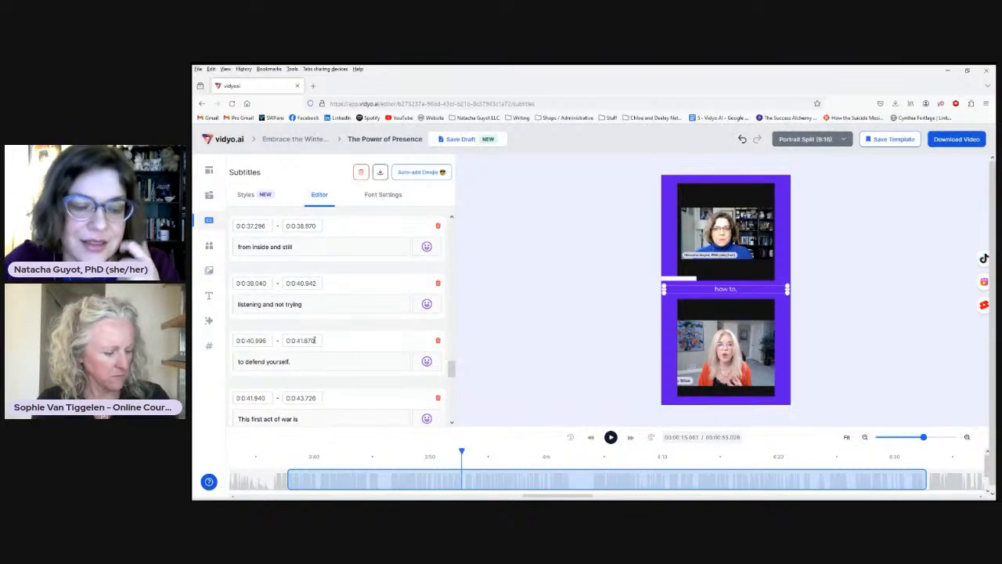
{"action": "scroll", "coordinate": [315, 340], "scroll_direction": "down", "scroll_amount": 1}
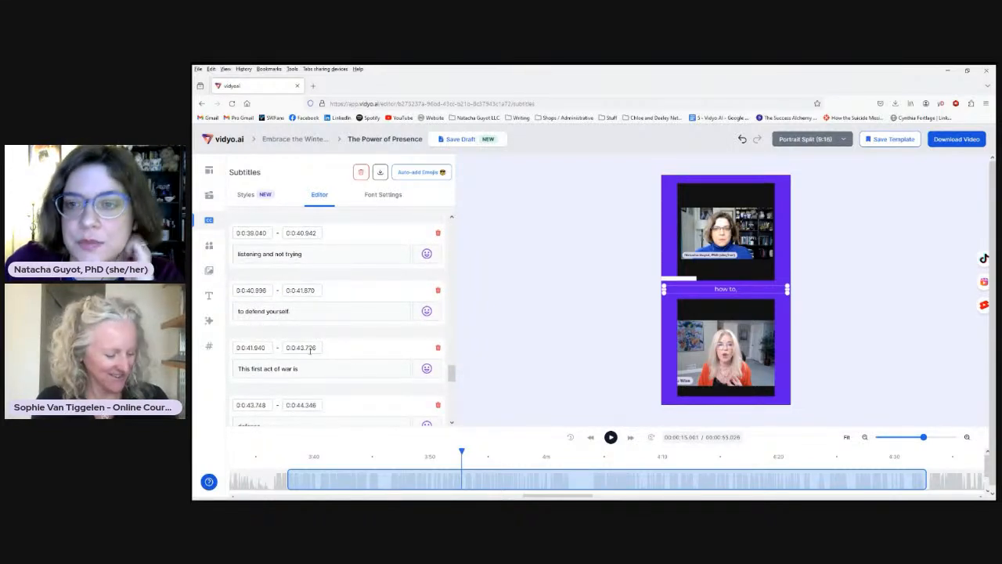
- Try the background, block and outline effects on the subtitles, and keep only the black background effect
{"action": "left_click", "coordinate": [382, 196]}
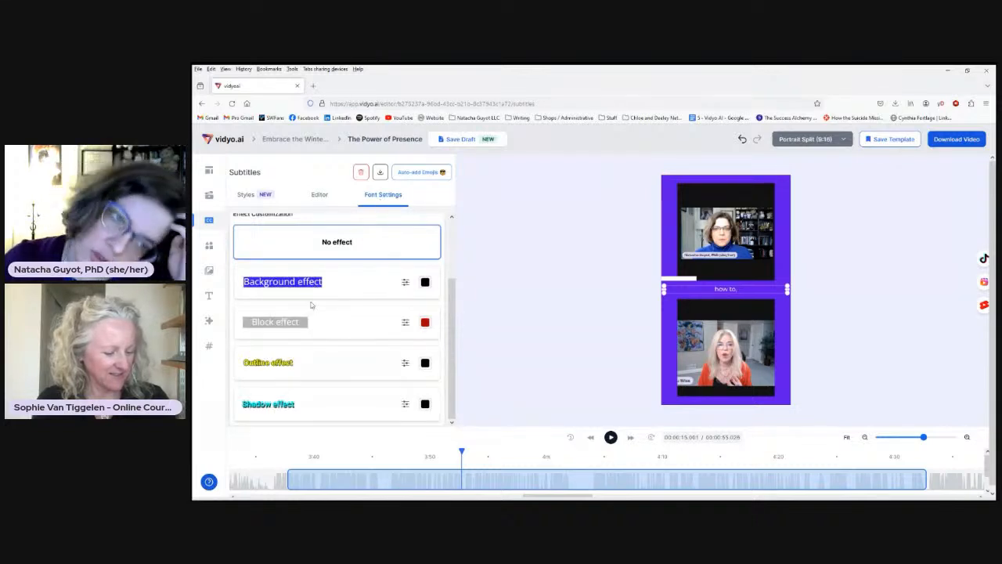
{"action": "left_click", "coordinate": [351, 289]}
{"action": "left_click", "coordinate": [339, 332]}
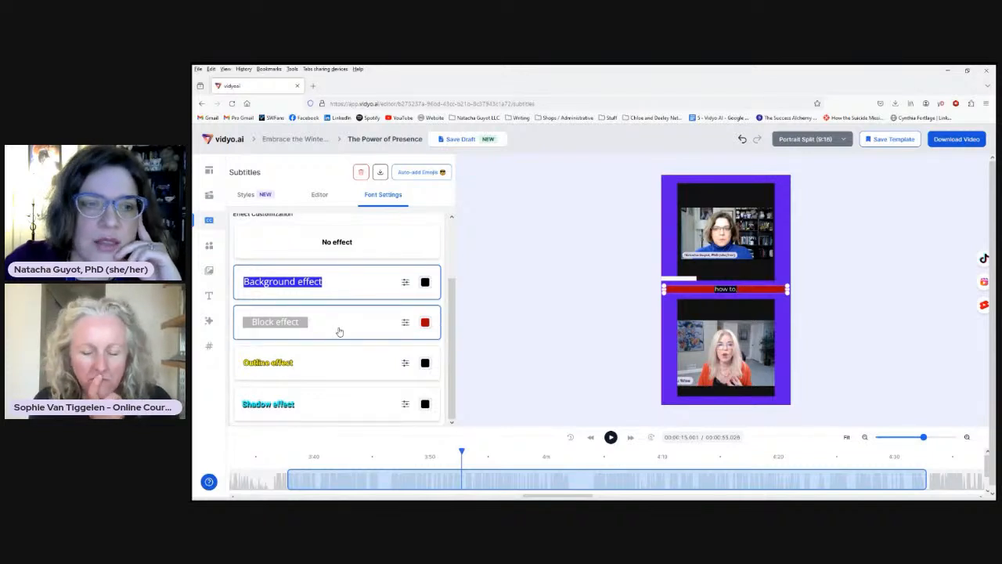
{"action": "left_click", "coordinate": [333, 363]}
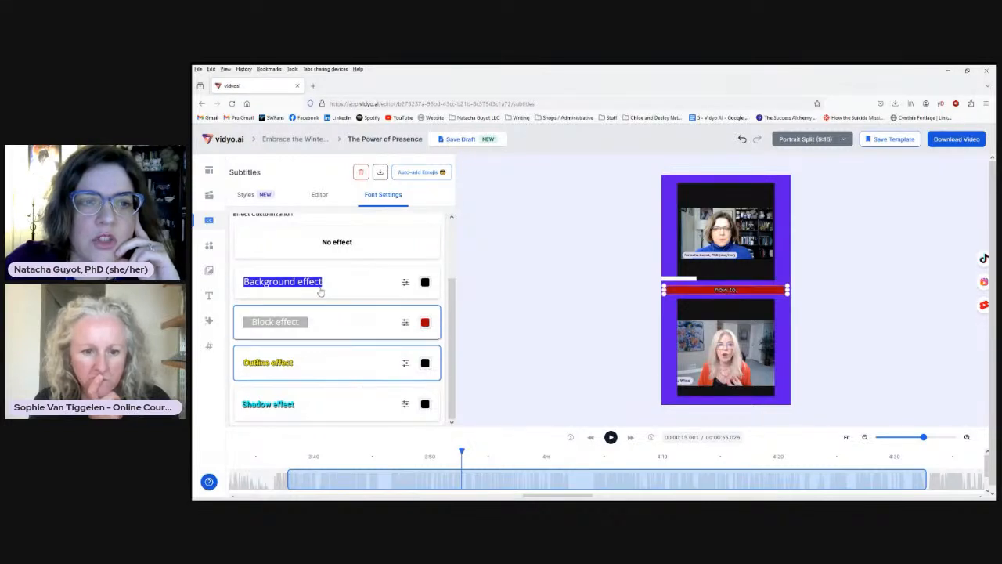
{"action": "left_click", "coordinate": [338, 334]}
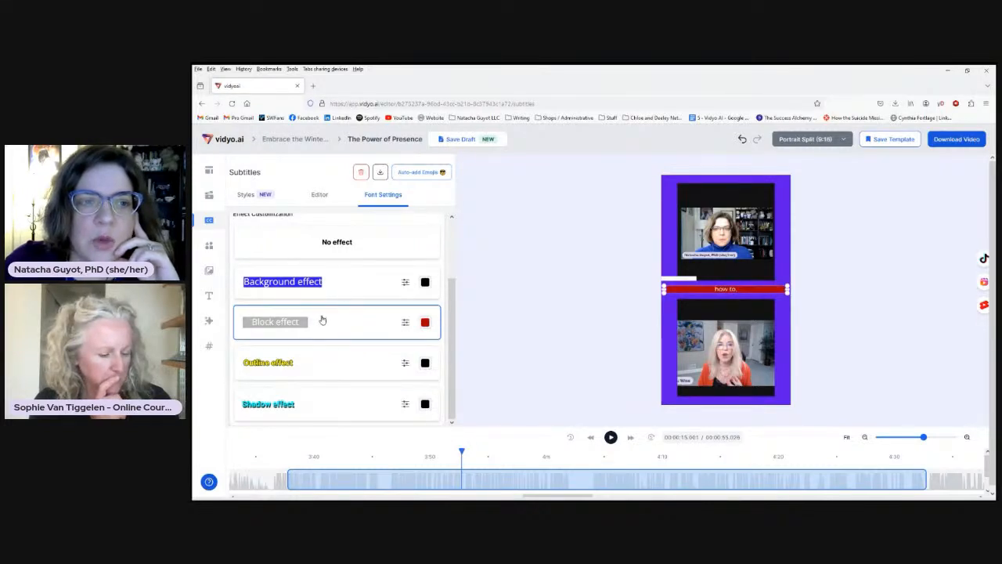
{"action": "left_click", "coordinate": [336, 295]}
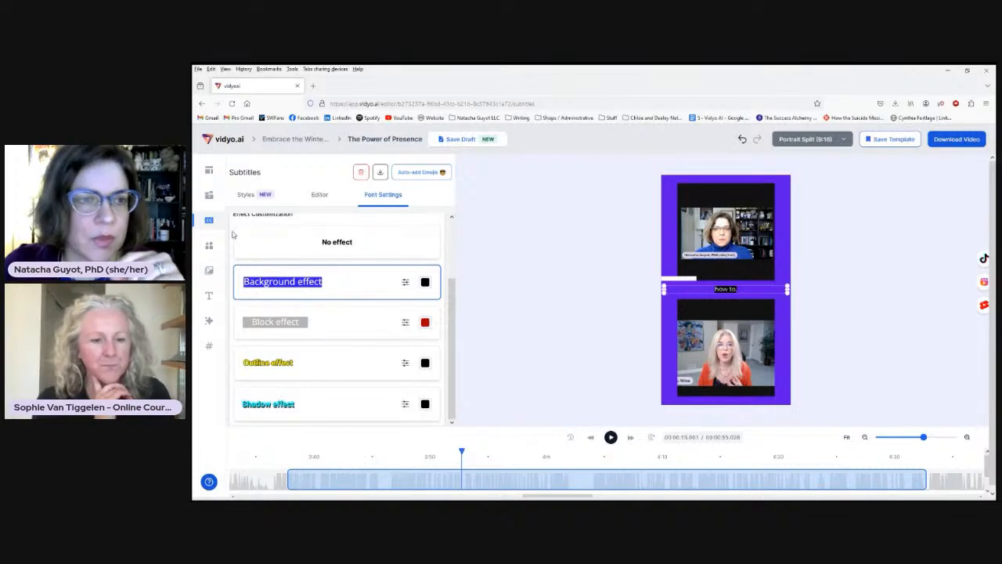
- Browse the split templates and switch the short's format to Portrait (9:16)
{"action": "left_click", "coordinate": [209, 171]}
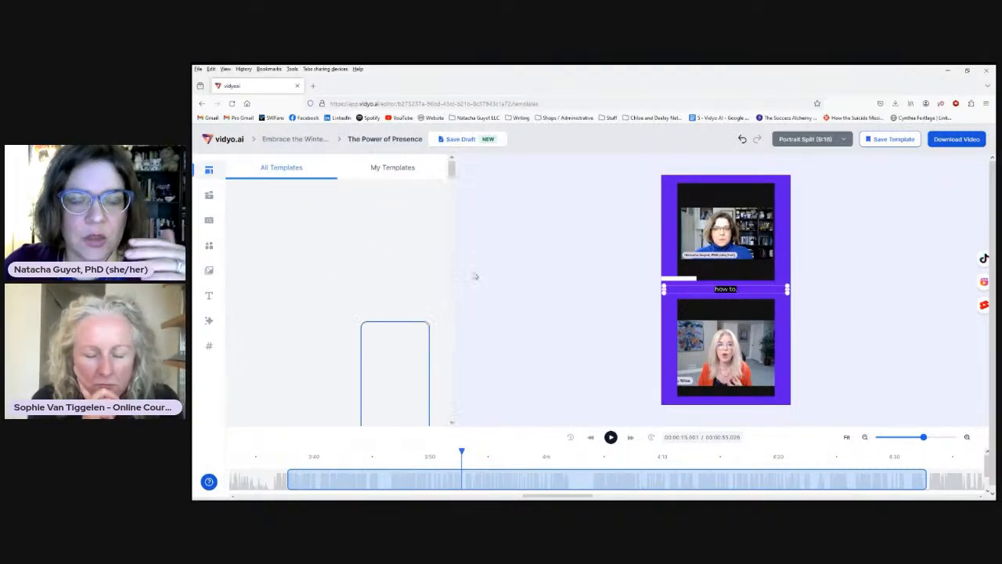
{"action": "scroll", "coordinate": [354, 288], "scroll_direction": "down", "scroll_amount": 3}
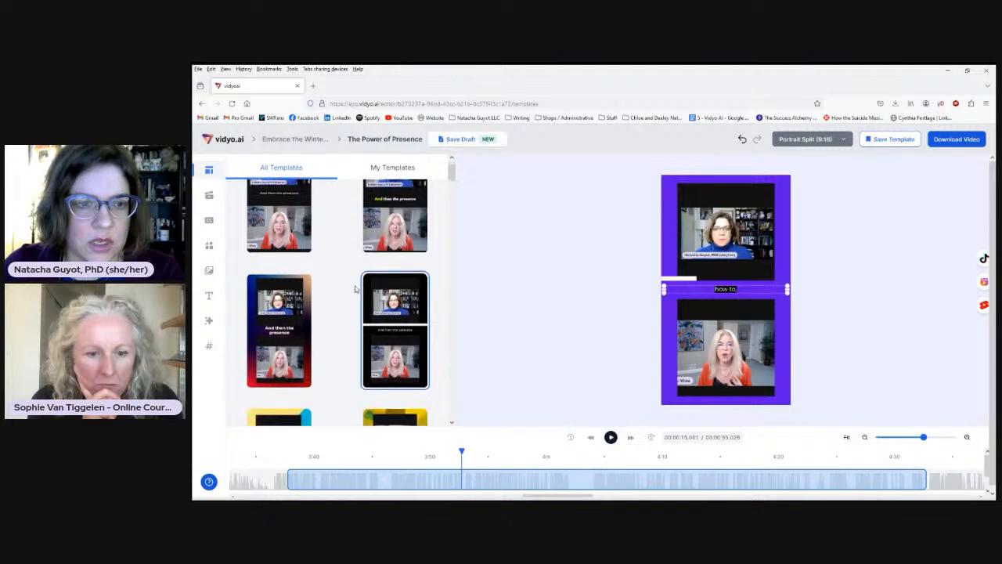
{"action": "scroll", "coordinate": [354, 288], "scroll_direction": "down", "scroll_amount": 3}
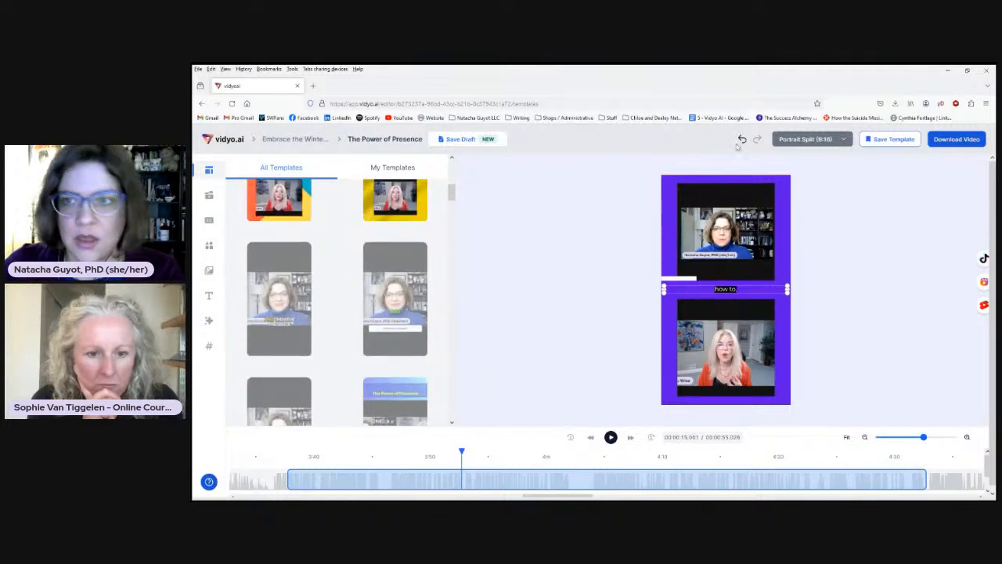
{"action": "left_click", "coordinate": [814, 139]}
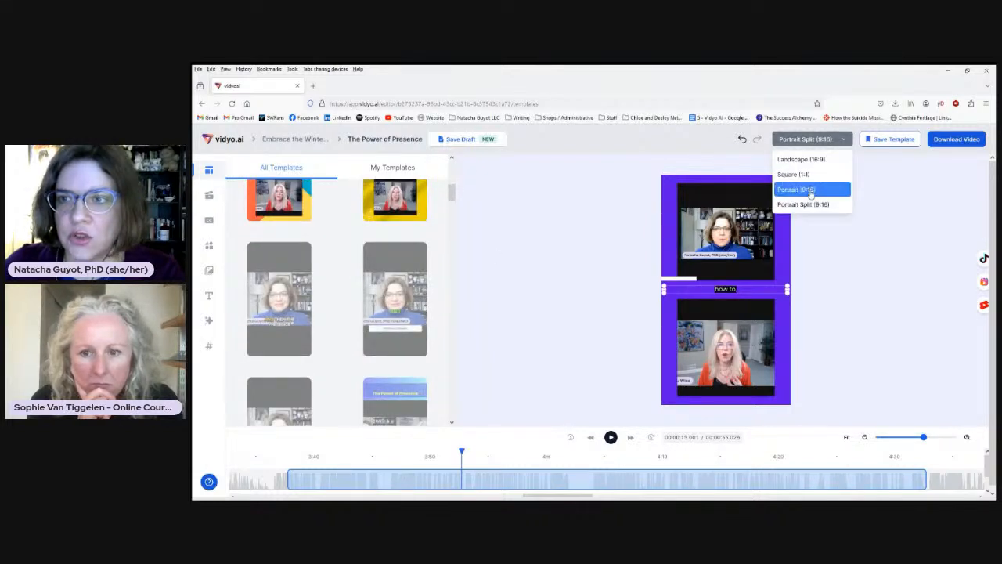
{"action": "left_click", "coordinate": [811, 192]}
- Apply the TikTok portrait template with the cyan-and-red title frame, and open its title text for editing
{"action": "scroll", "coordinate": [339, 283], "scroll_direction": "down", "scroll_amount": 1}
{"action": "scroll", "coordinate": [336, 278], "scroll_direction": "down", "scroll_amount": 1}
{"action": "scroll", "coordinate": [335, 278], "scroll_direction": "down", "scroll_amount": 4}
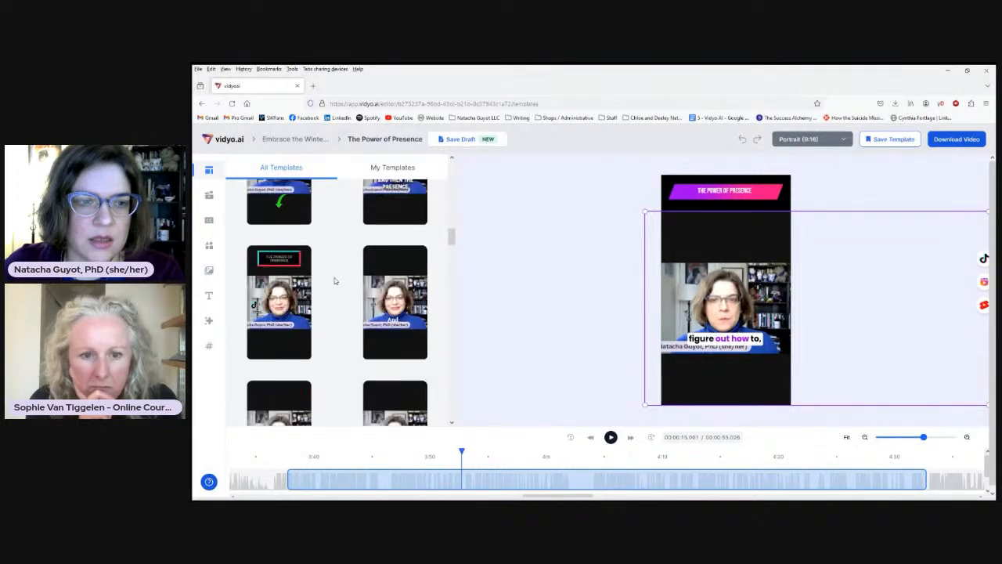
{"action": "left_click", "coordinate": [294, 269]}
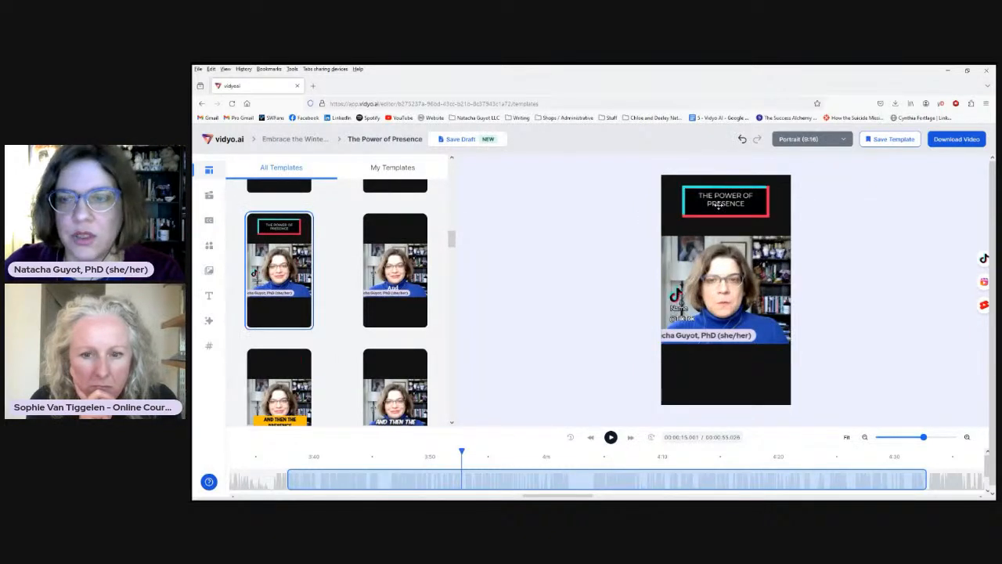
{"action": "left_click", "coordinate": [730, 210]}
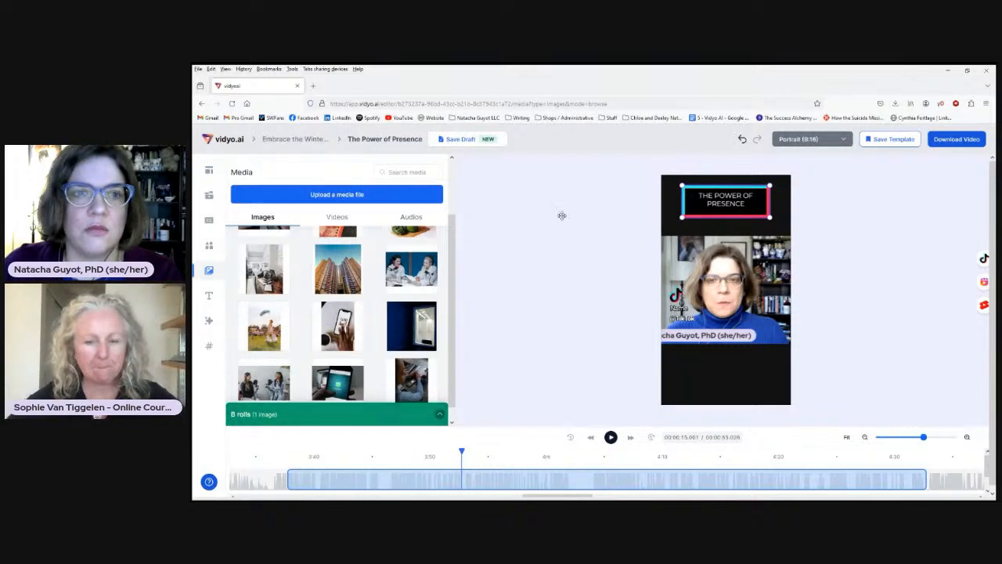
{"action": "left_click", "coordinate": [725, 202]}
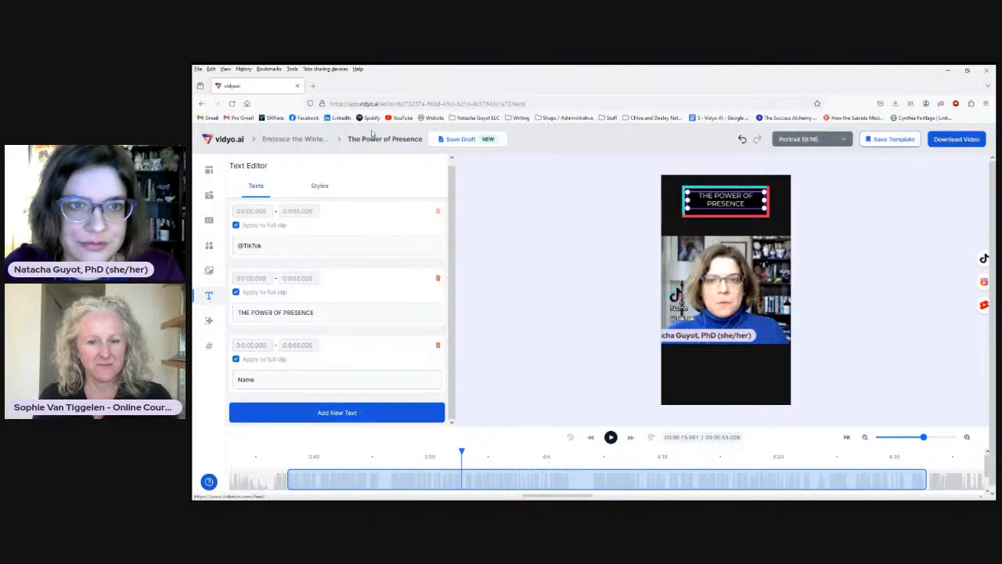
- Switch the short's format back to Portrait Split (9:16) and display the available templates
{"action": "left_click", "coordinate": [799, 140]}
{"action": "left_click", "coordinate": [800, 205]}
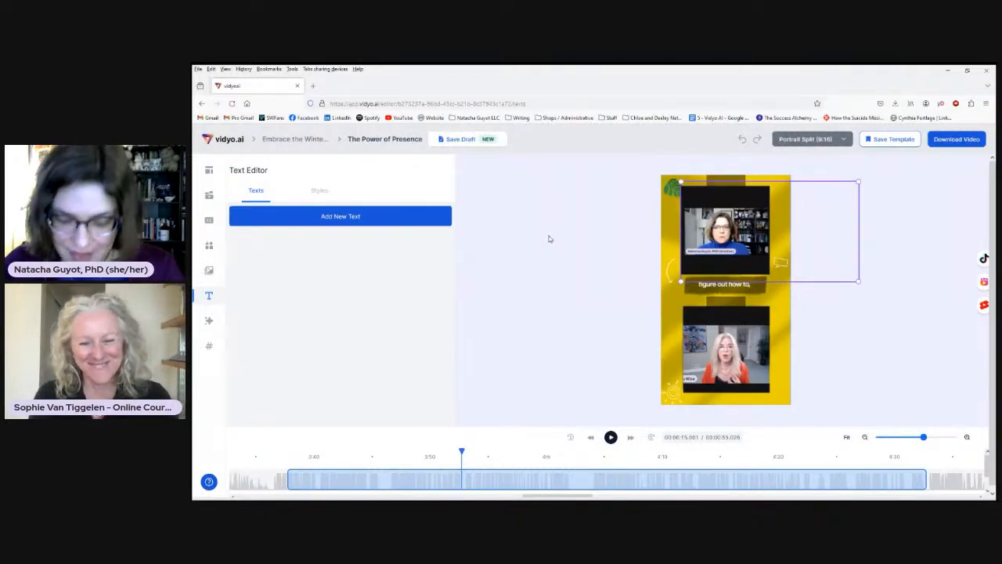
{"action": "left_click", "coordinate": [208, 171]}
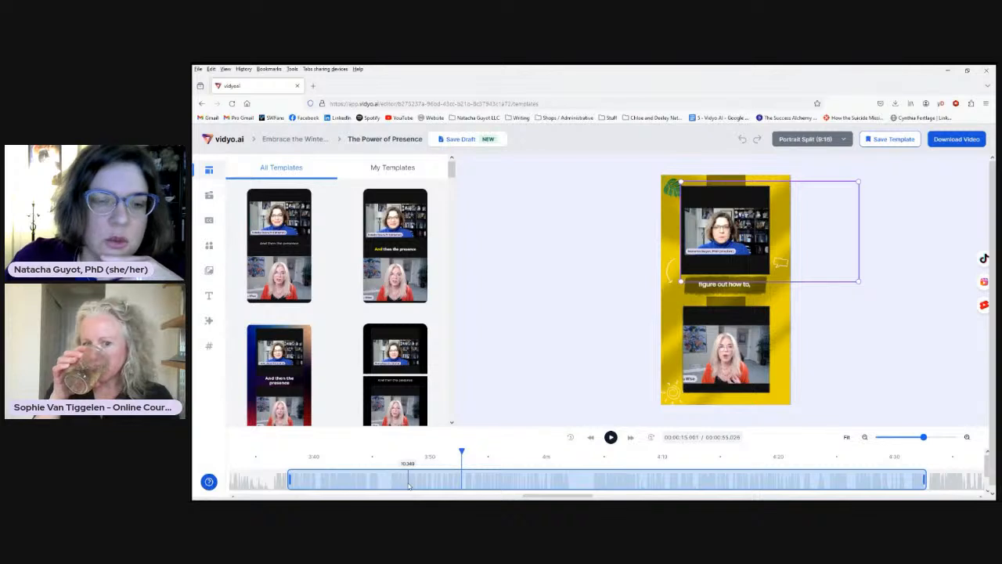
- Trim about 2.7 seconds off the start of the short on the timeline
{"action": "left_click", "coordinate": [318, 479]}
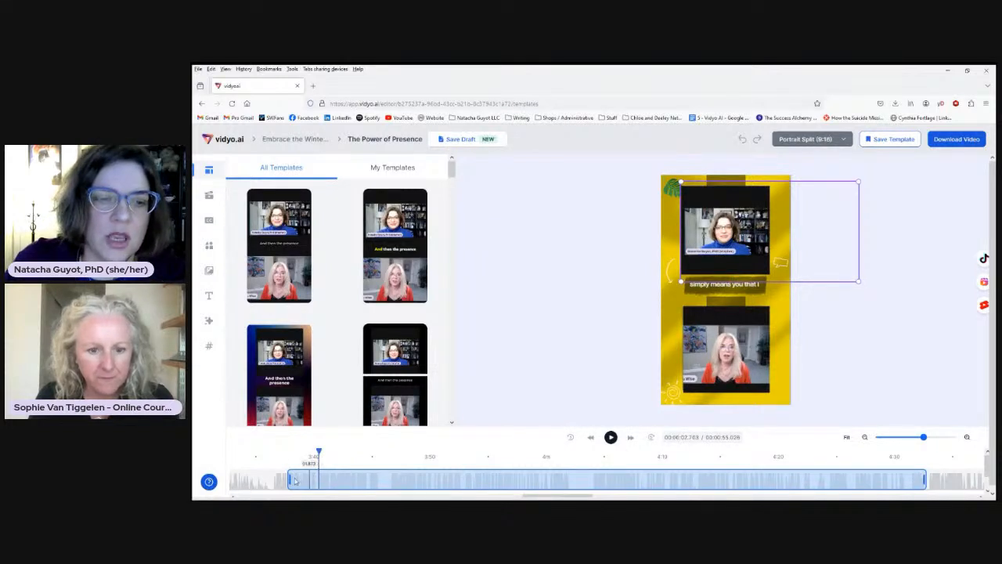
{"action": "left_click_drag", "start_coordinate": [290, 479], "coordinate": [323, 486]}
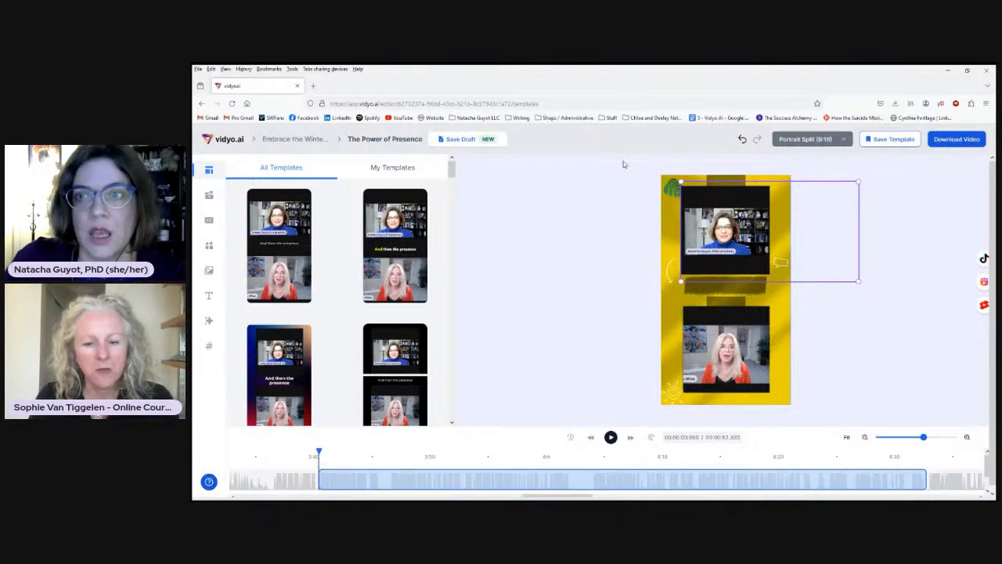
{"action": "left_click", "coordinate": [574, 206]}
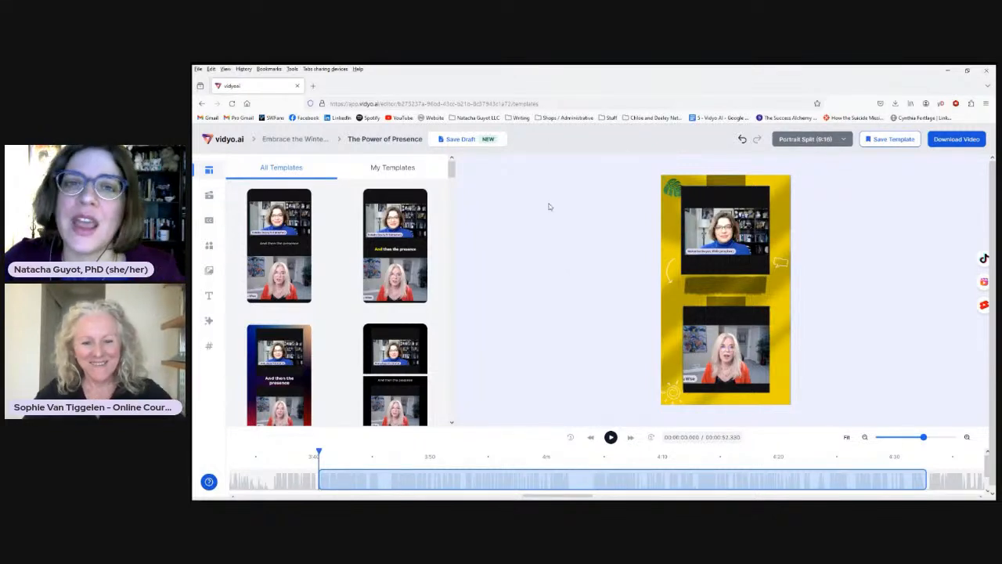
- Check the resolution choices for downloading the video, and cancel the export
{"action": "left_click", "coordinate": [949, 141]}
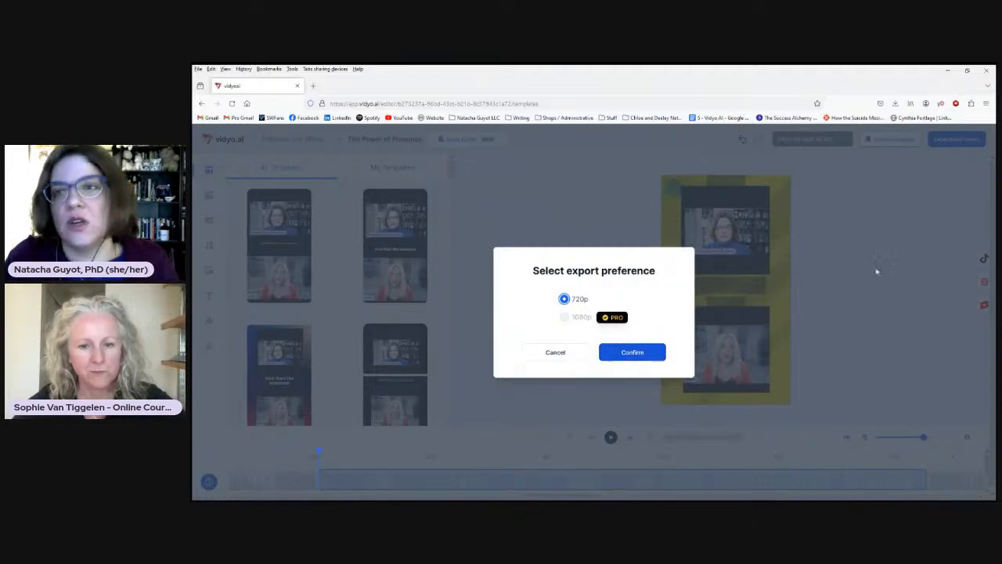
{"action": "left_click", "coordinate": [557, 352]}
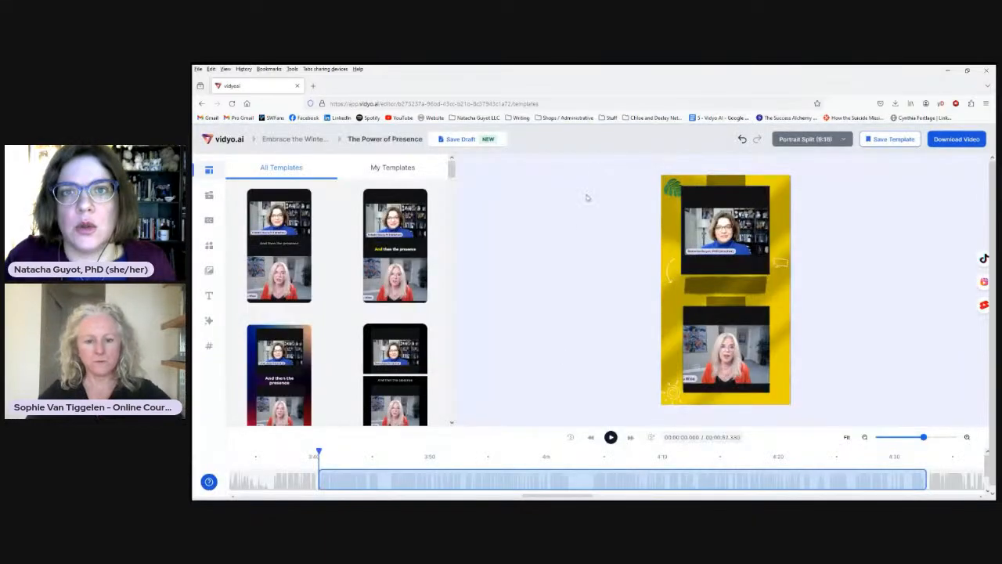